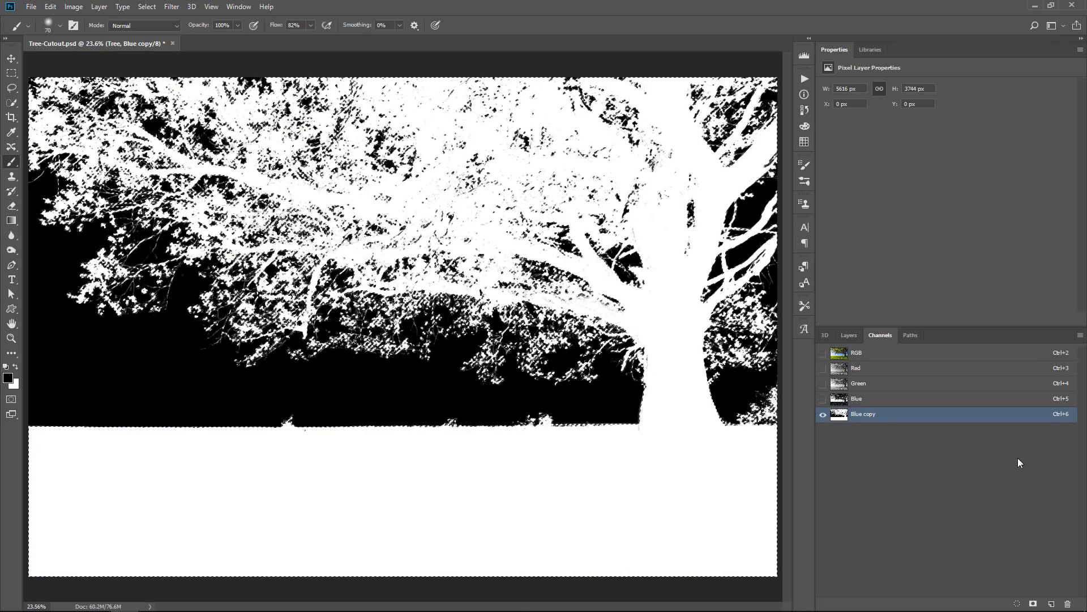
# Mask the Tree layer from the channel selection and place the sunset sky beneath it
pyautogui.click(857, 354)
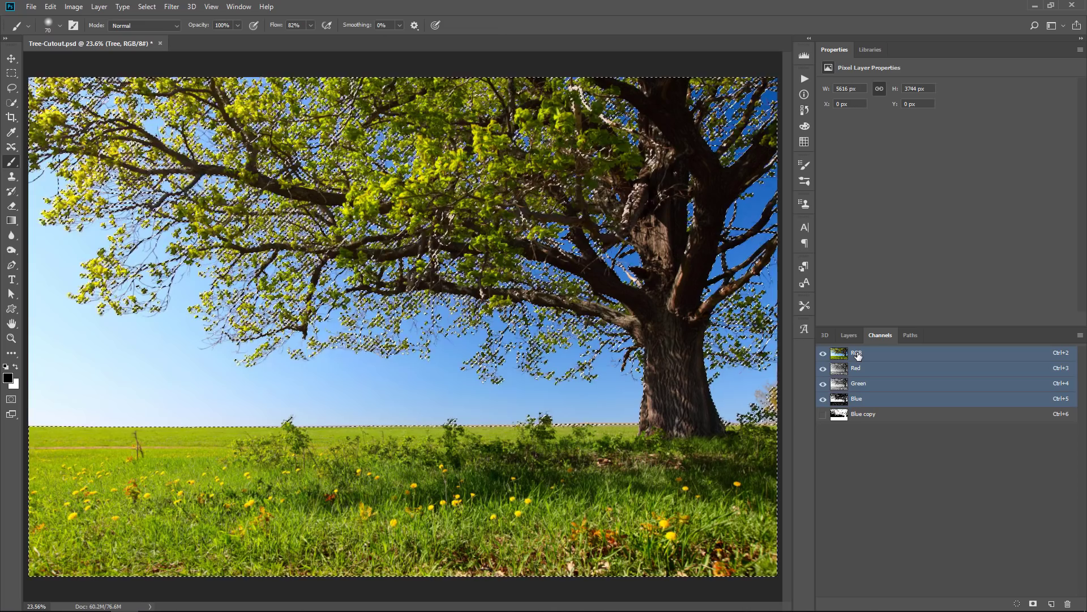
pyautogui.click(849, 334)
pyautogui.click(1006, 603)
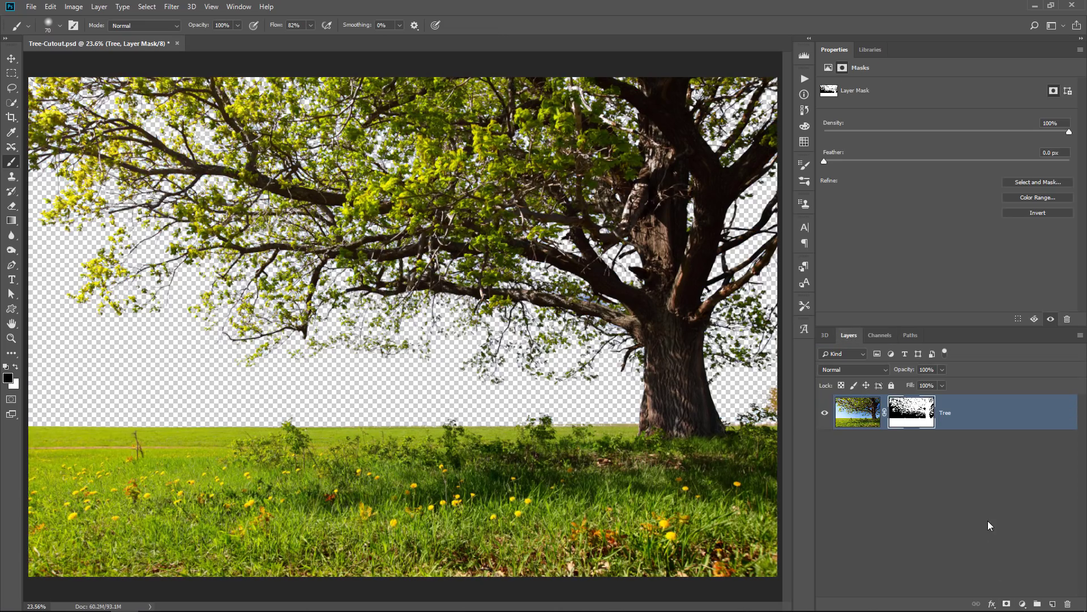
pyautogui.click(870, 49)
pyautogui.moveTo(971, 223); pyautogui.dragTo(960, 439)
# Add a Curves layer clipped to Tree, pulling the curve down and raising the Red curve
pyautogui.click(1023, 604)
pyautogui.click(1019, 466)
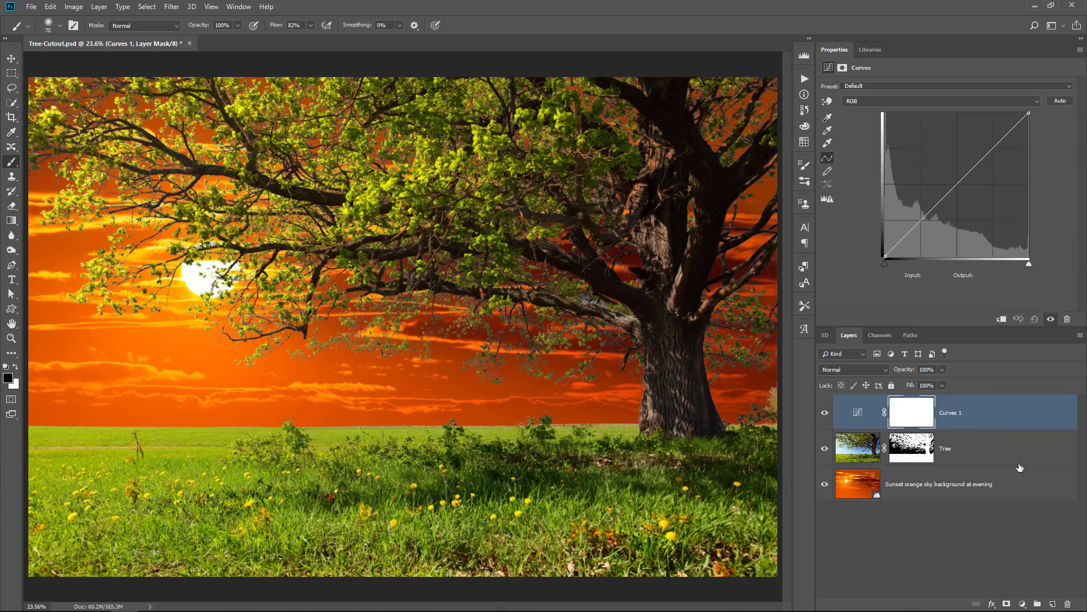
pyautogui.click(1001, 319)
pyautogui.moveTo(947, 195); pyautogui.dragTo(946, 255)
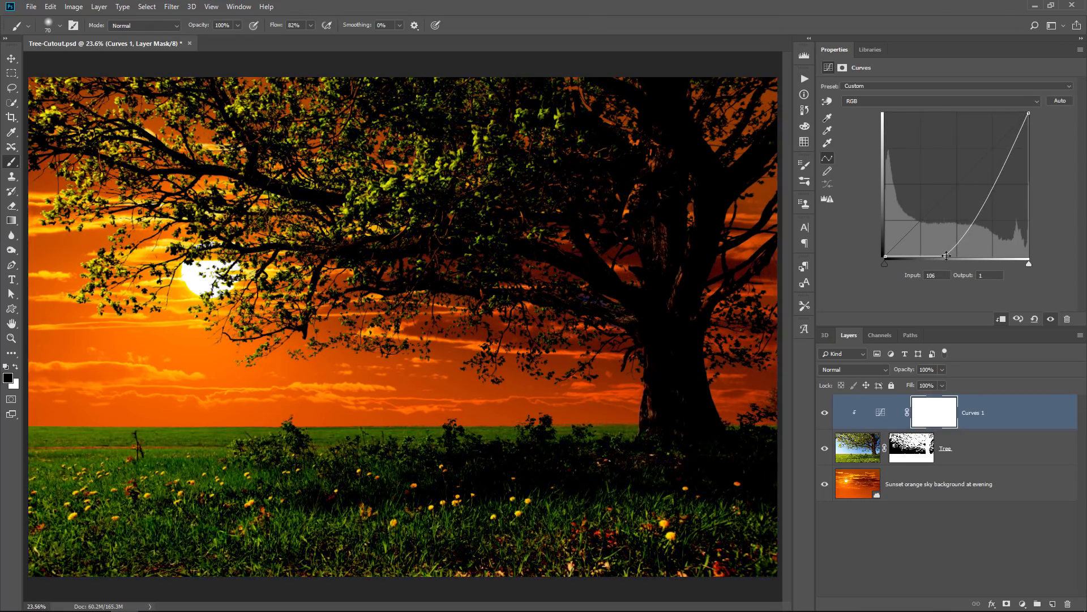
pyautogui.click(941, 101)
pyautogui.click(872, 116)
pyautogui.moveTo(940, 203); pyautogui.dragTo(939, 171)
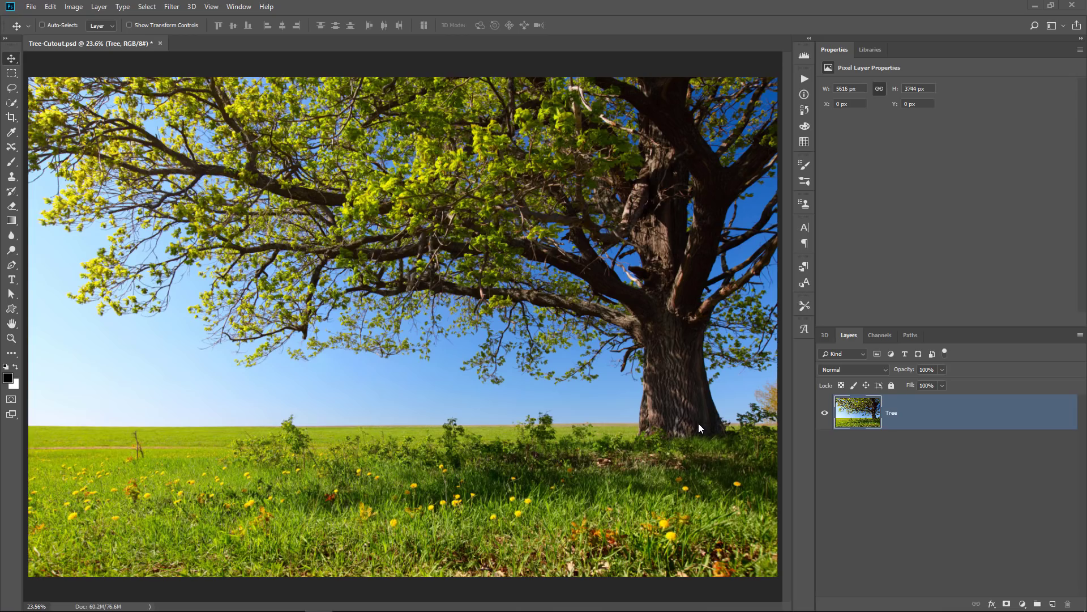
pyautogui.doubleClick(982, 419)
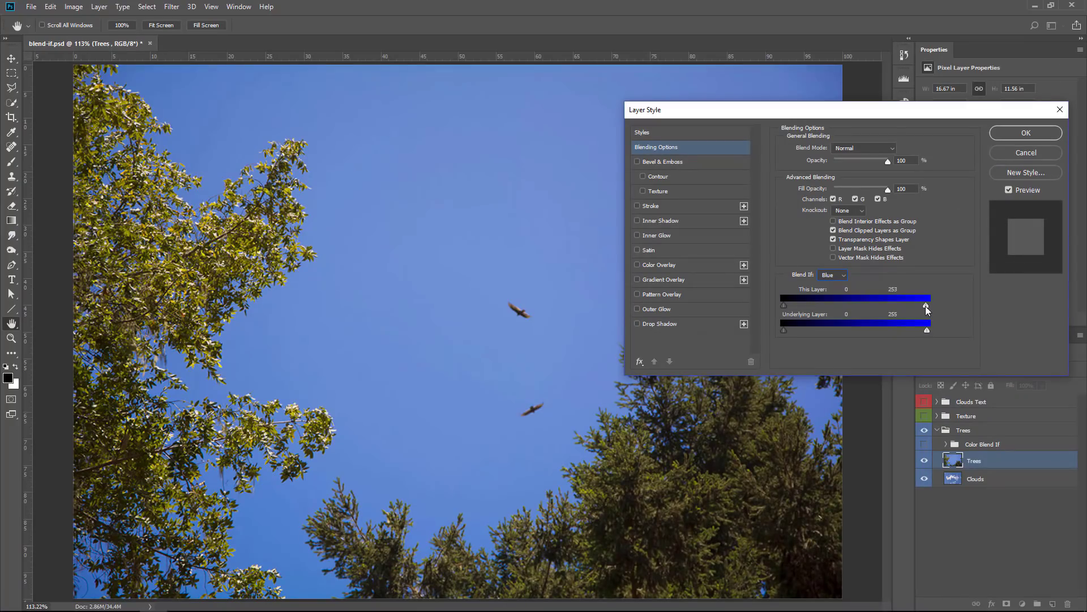
pyautogui.moveTo(928, 306); pyautogui.dragTo(895, 309)
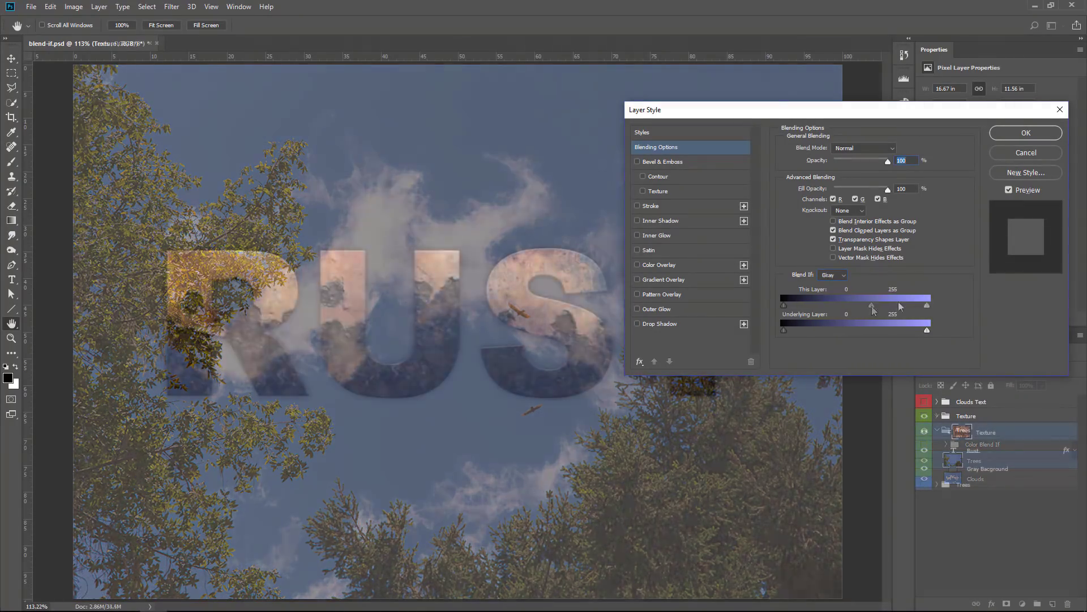
pyautogui.moveTo(918, 310); pyautogui.dragTo(847, 311)
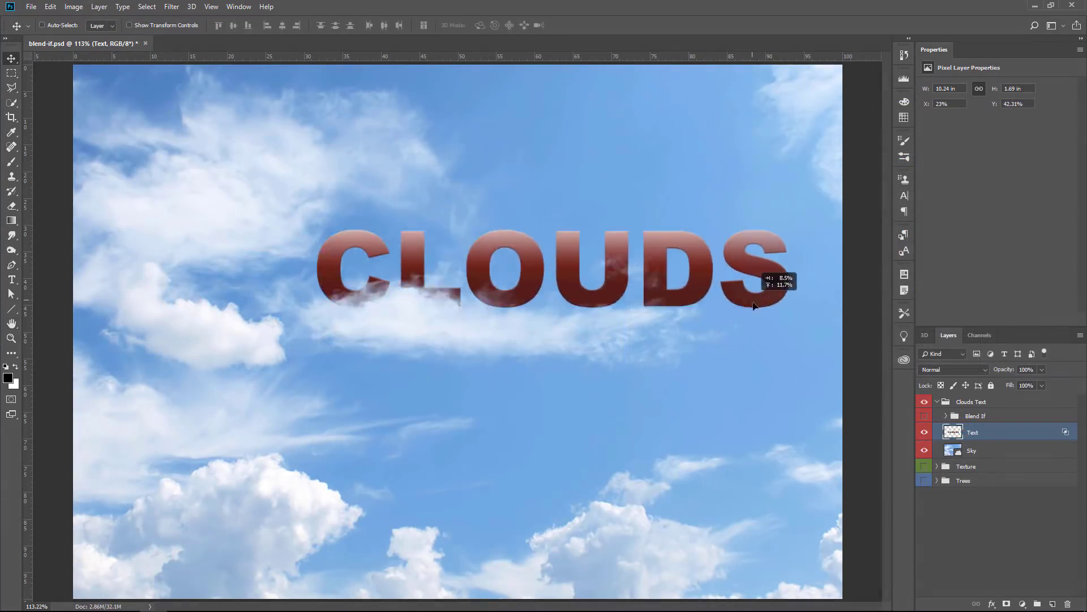
pyautogui.moveTo(753, 300); pyautogui.dragTo(648, 318)
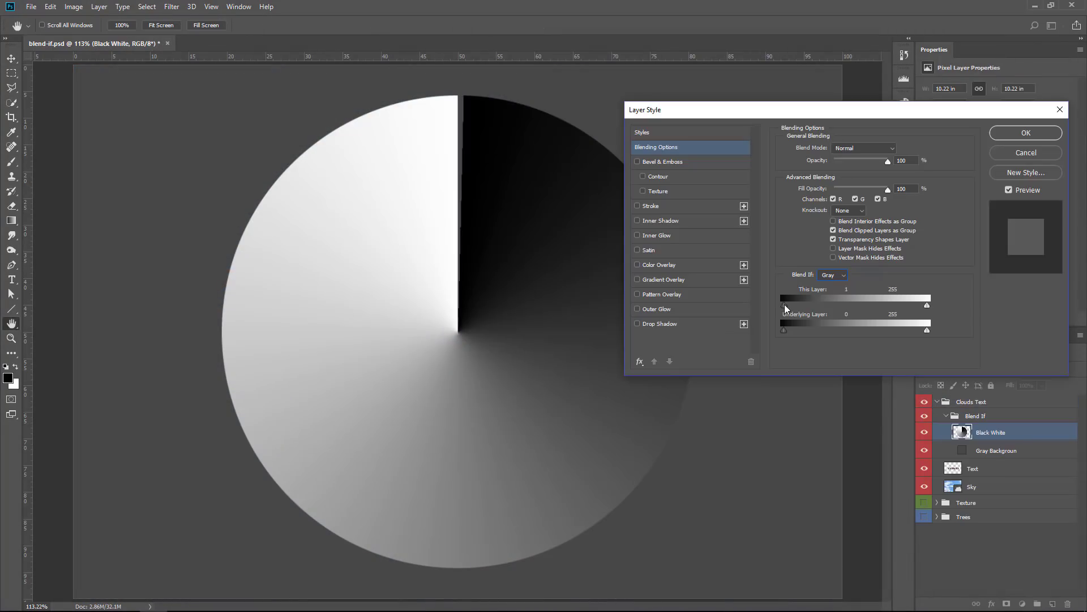
pyautogui.moveTo(784, 304); pyautogui.dragTo(804, 303)
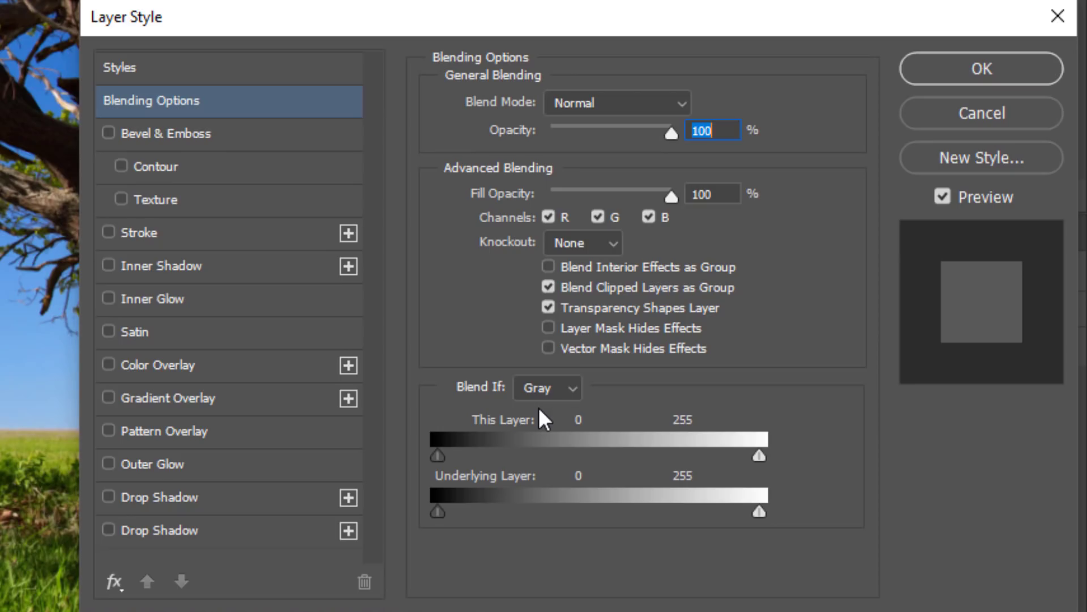
# Switch the Tree layer's Blend If channel from Gray to Blue
pyautogui.click(544, 399)
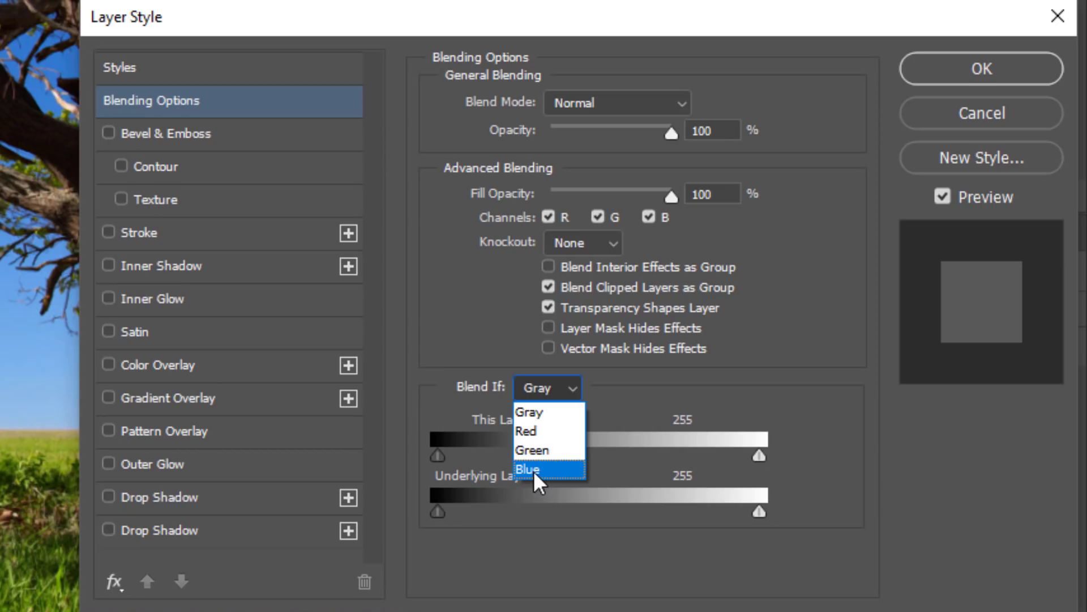
pyautogui.click(535, 470)
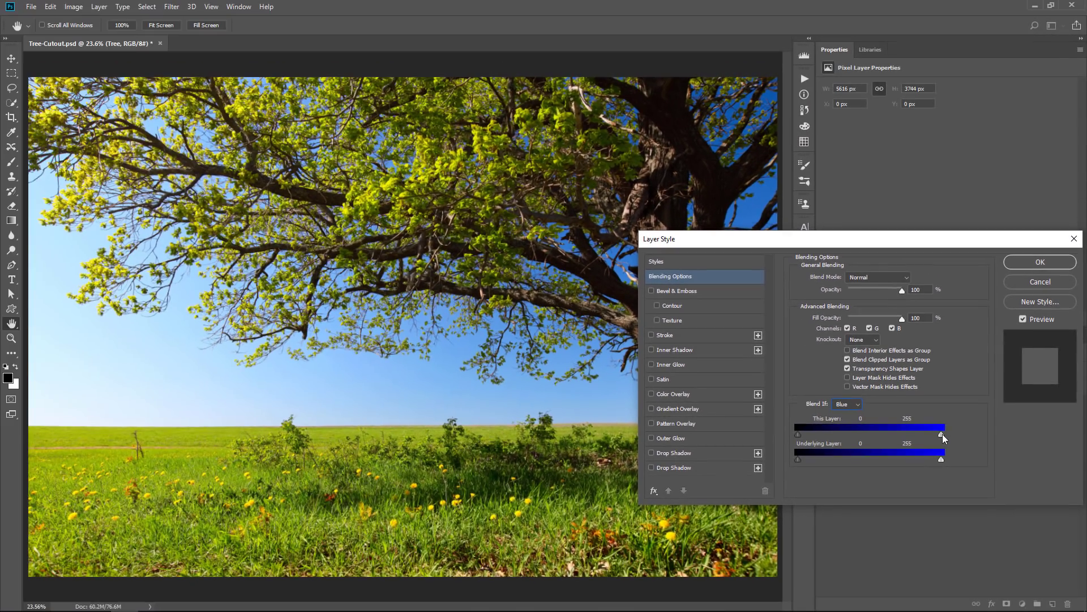
# Split This Layer's Blue white slider to 125/163 to hide the sky, then confirm
pyautogui.moveTo(763, 453); pyautogui.dragTo(757, 457)
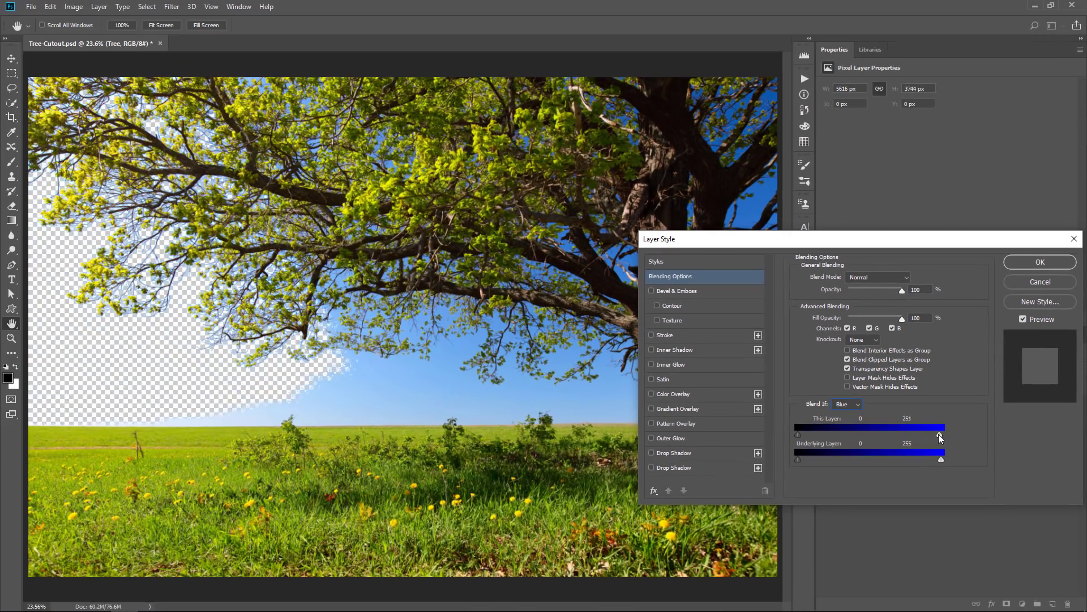
pyautogui.moveTo(940, 437); pyautogui.dragTo(883, 436)
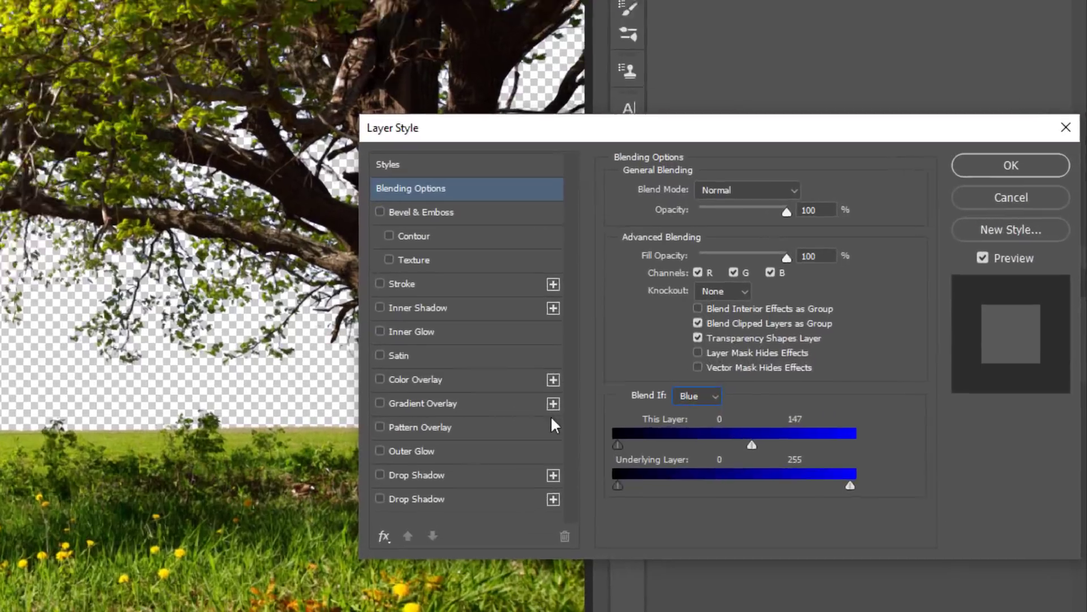
pyautogui.press('alt')
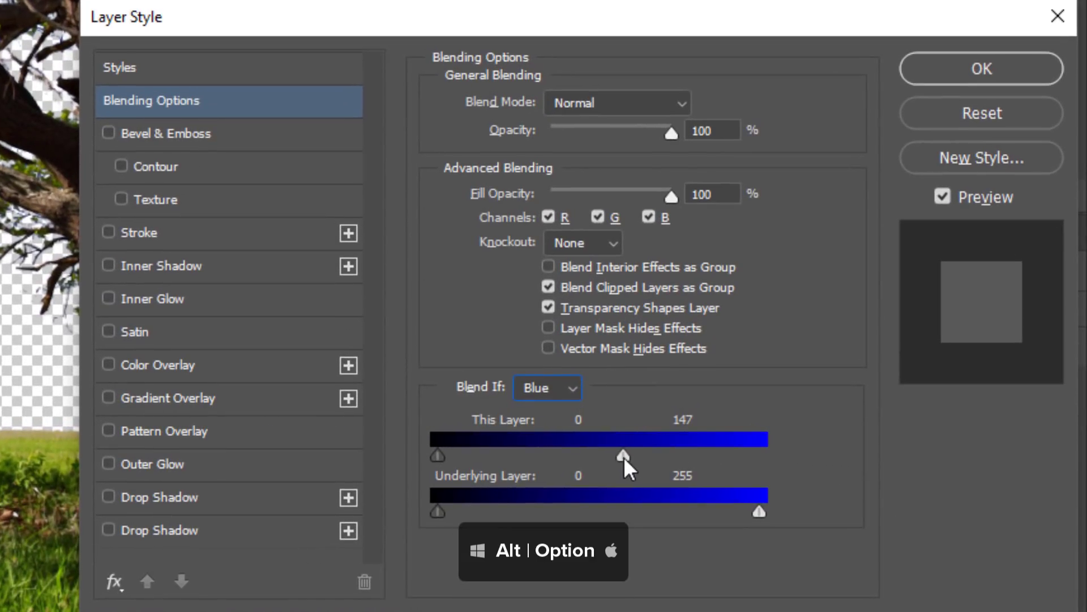
pyautogui.moveTo(623, 456); pyautogui.dragTo(603, 458)
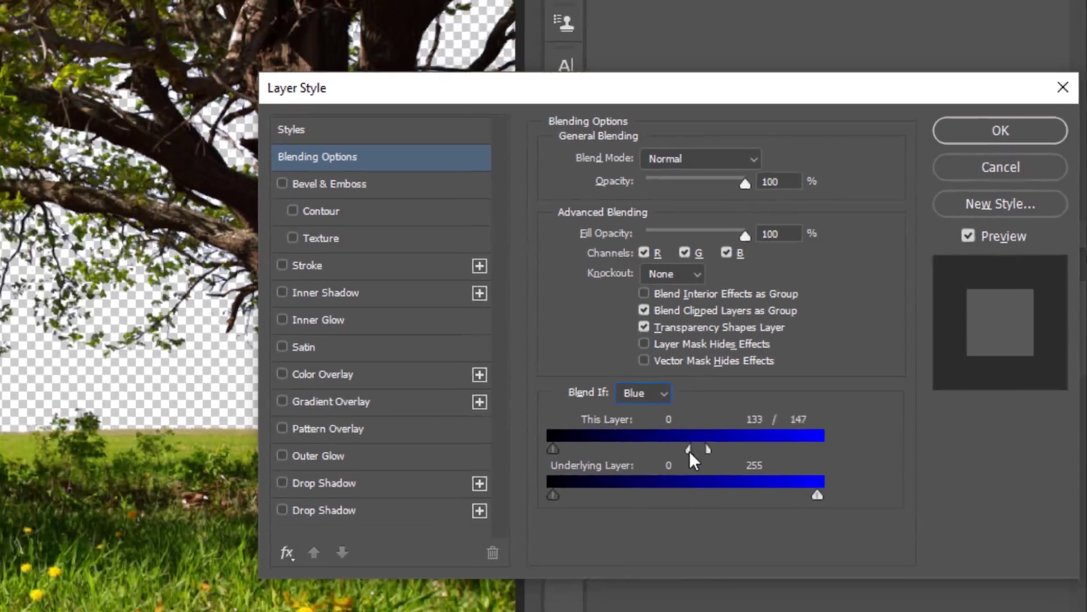
pyautogui.moveTo(689, 451); pyautogui.dragTo(725, 457)
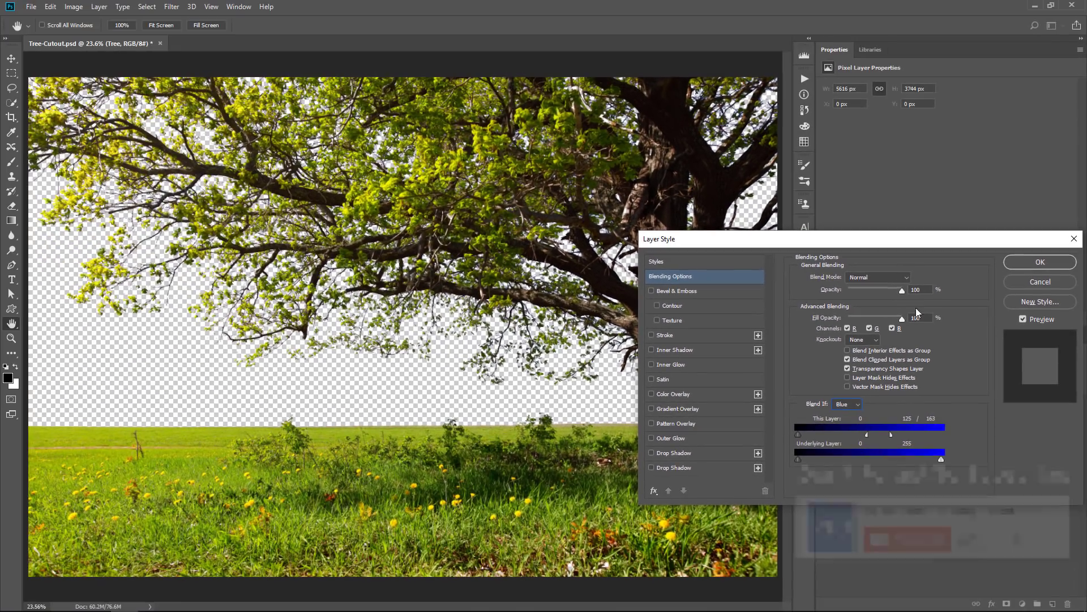
pyautogui.click(1014, 263)
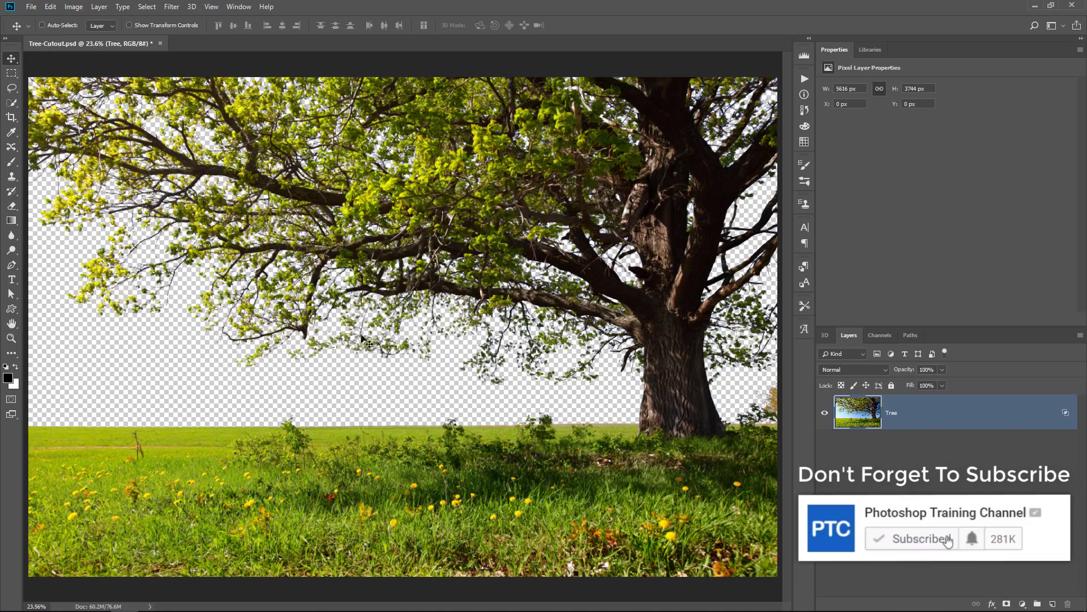
# Add a #555555 Solid Color fill layer below Tree, then reselect Tree
pyautogui.click(1023, 603)
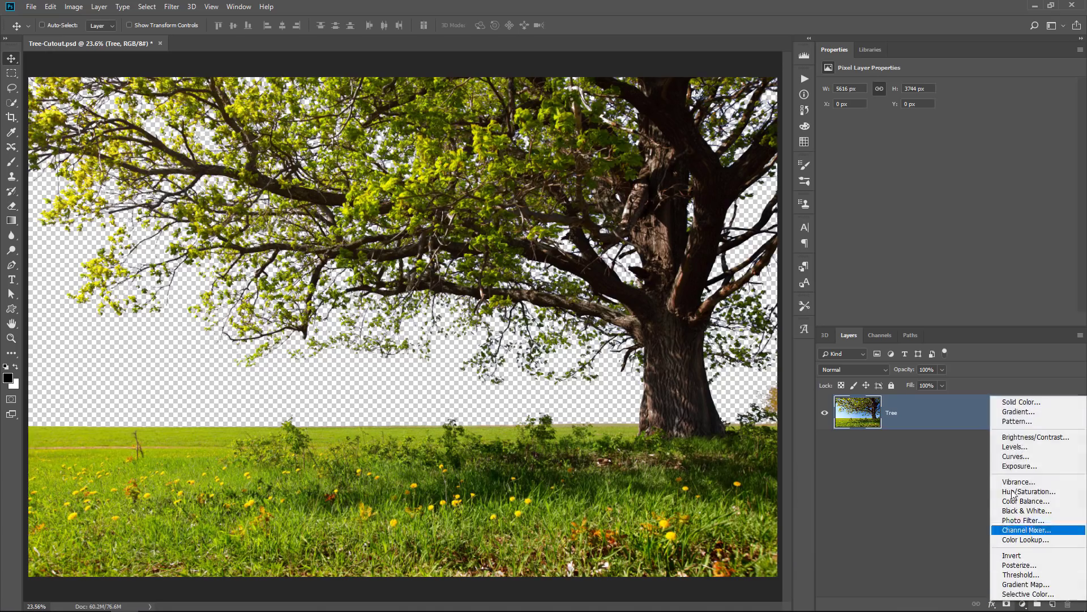
pyautogui.click(1013, 402)
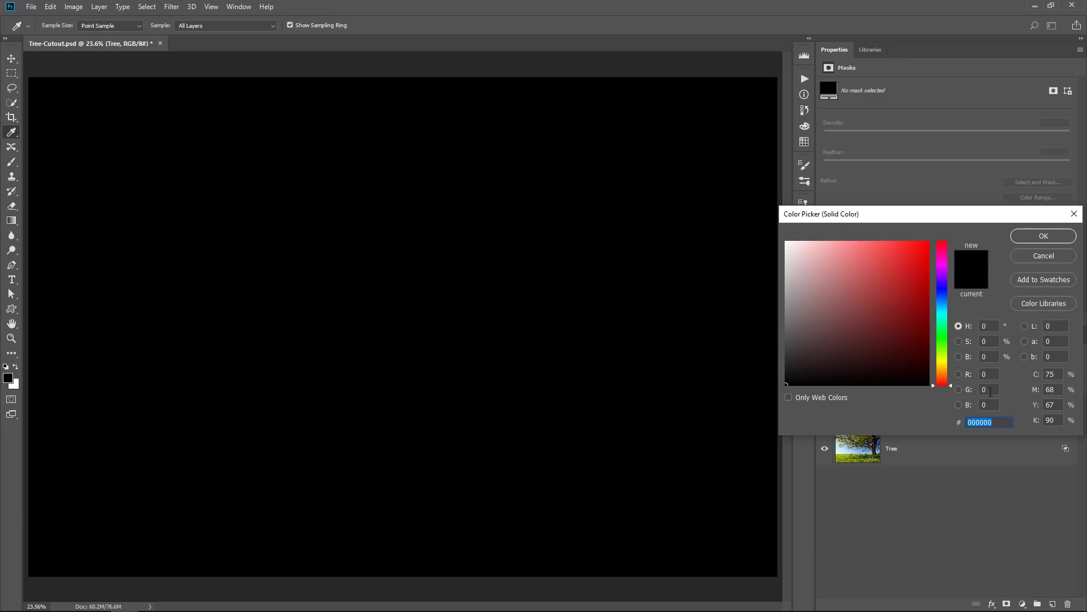
pyautogui.write('555555')
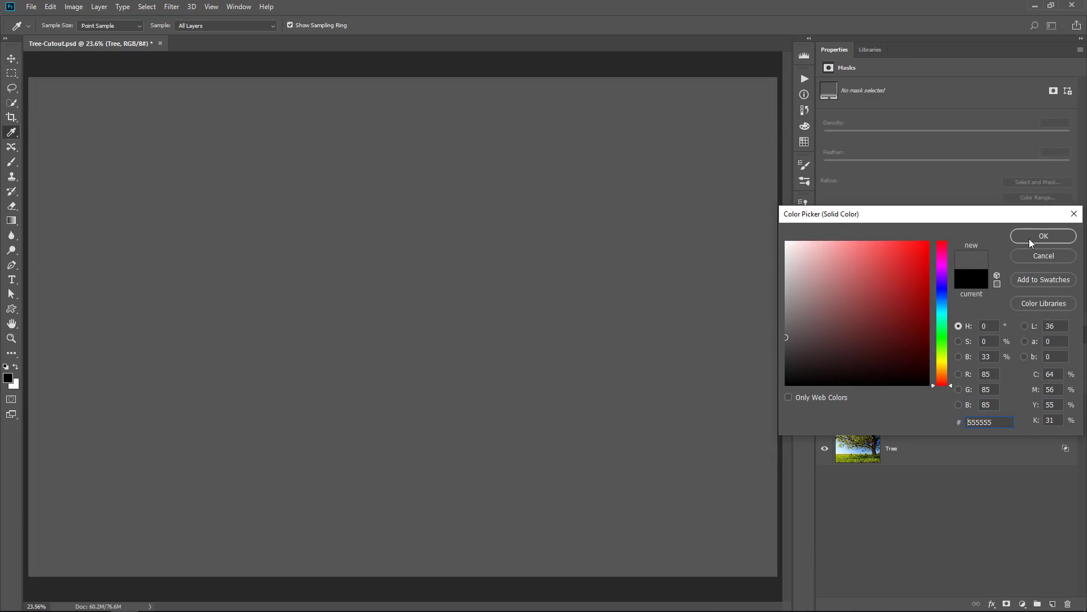
pyautogui.click(1027, 239)
pyautogui.moveTo(853, 419); pyautogui.dragTo(859, 490)
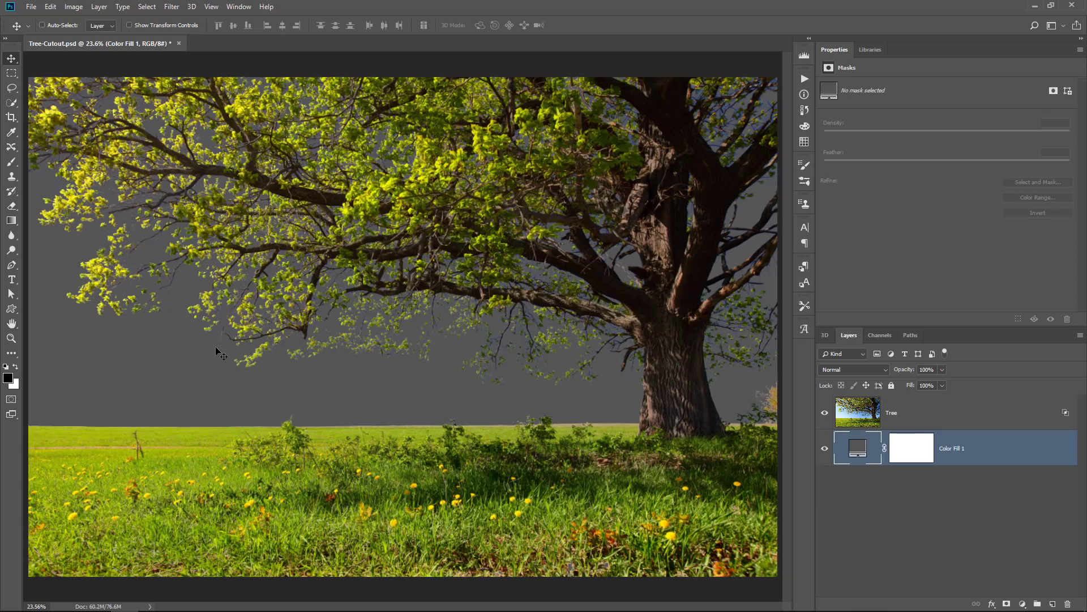
pyautogui.click(941, 418)
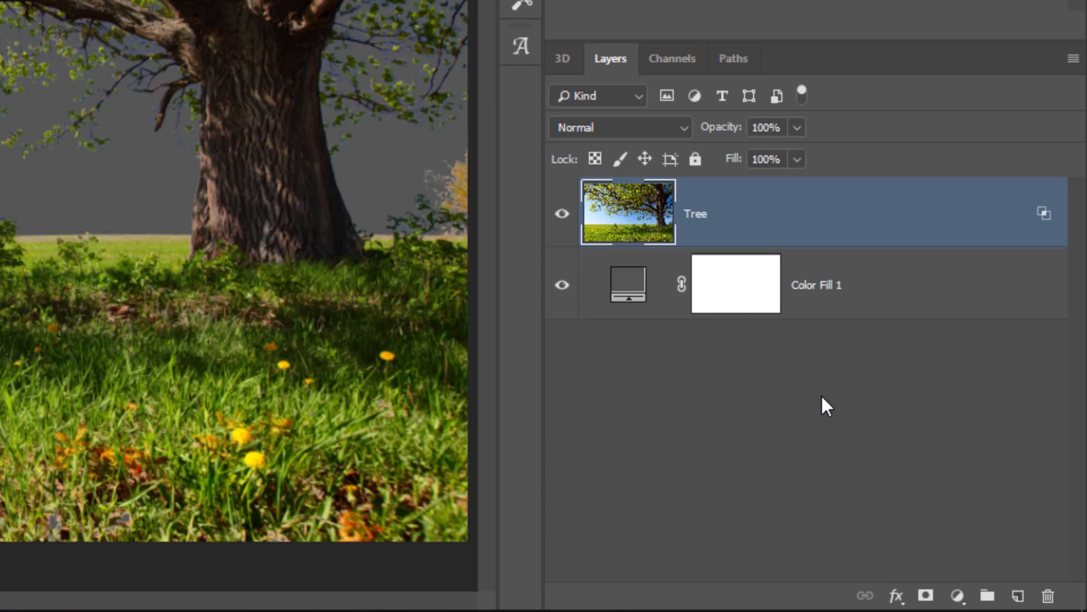
# Add an Exposure adjustment clipped to Tree and lower its Exposure to -1.60
pyautogui.click(958, 596)
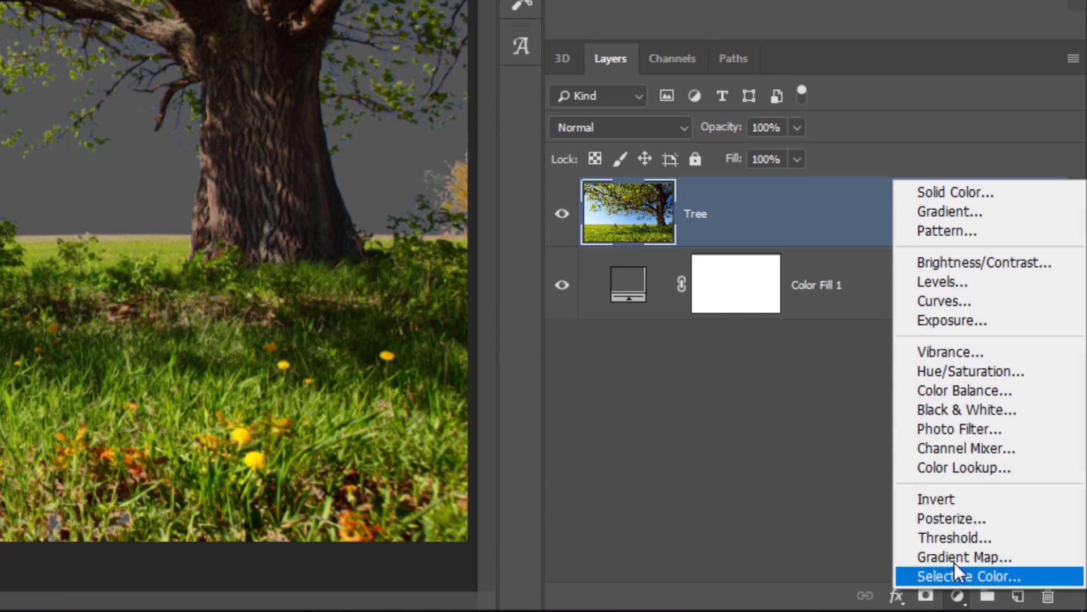
pyautogui.click(956, 322)
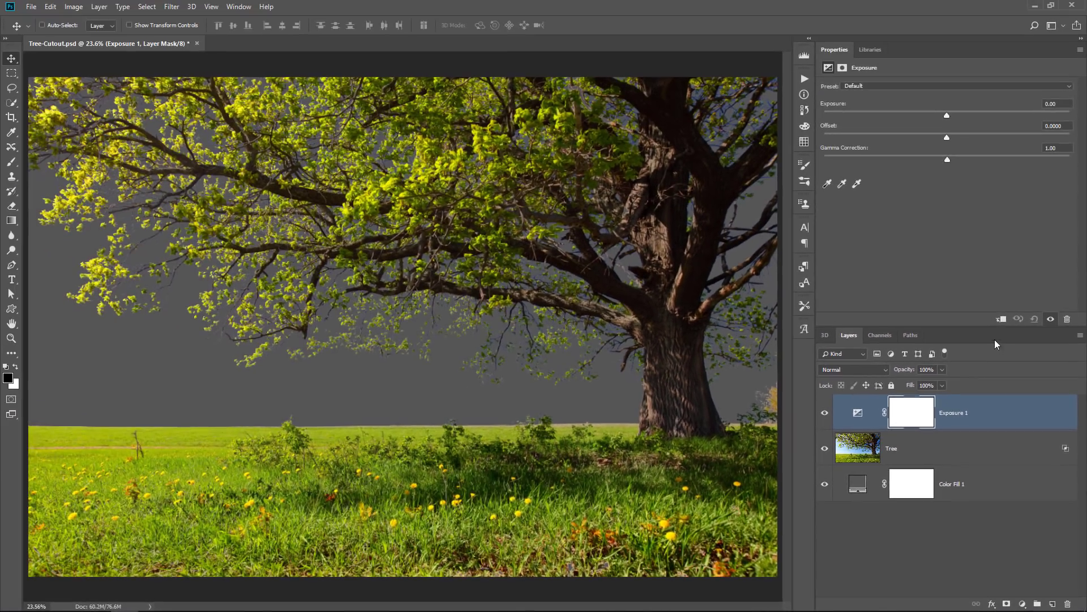
pyautogui.click(1002, 320)
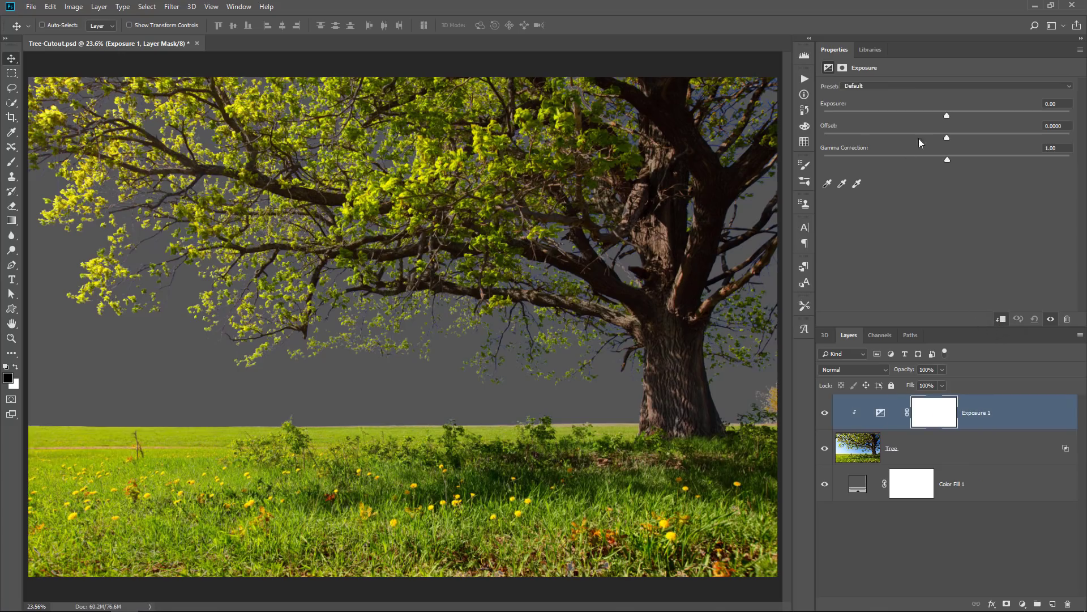
pyautogui.moveTo(946, 115); pyautogui.dragTo(918, 123)
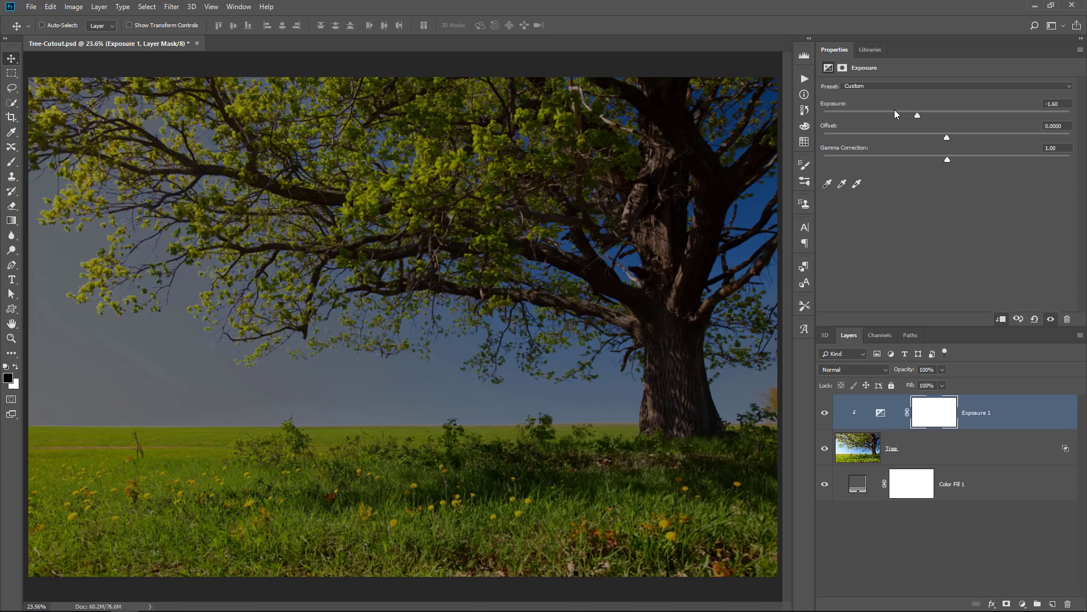
# Load Tree as a selection, hide Exposure 1 to compare, deselect, and delete Exposure 1
pyautogui.click(881, 412)
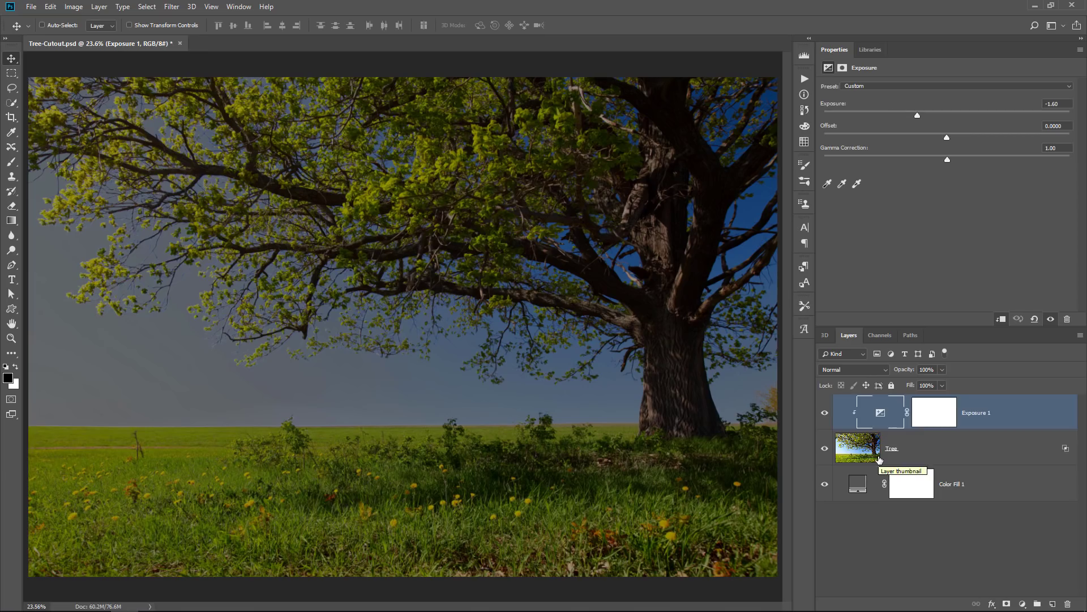
pyautogui.click(879, 459)
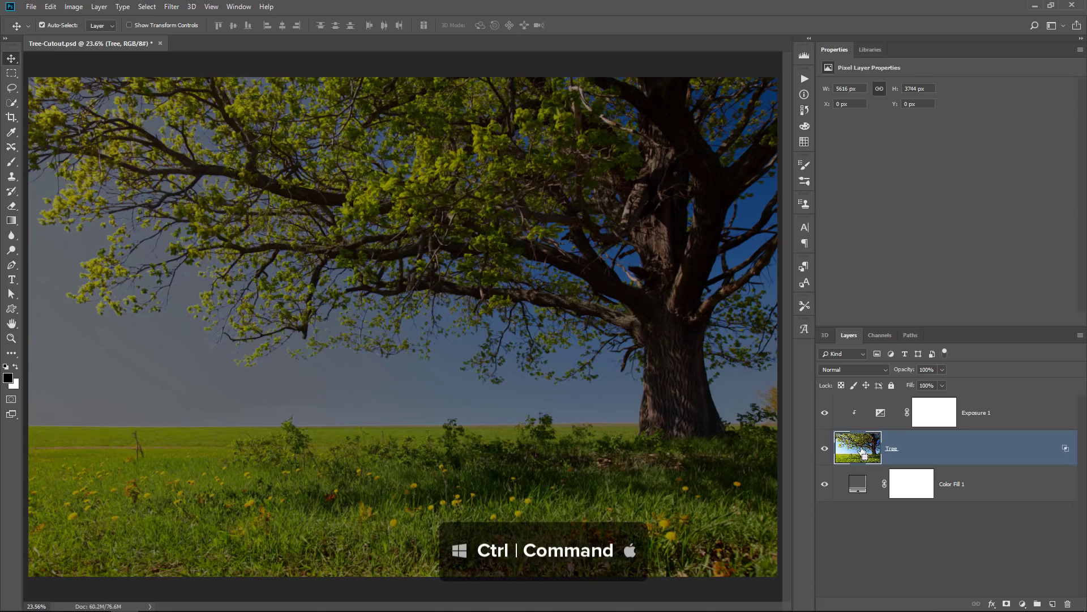
pyautogui.keyDown('ctrl'); pyautogui.click(863, 453); pyautogui.keyUp('ctrl')
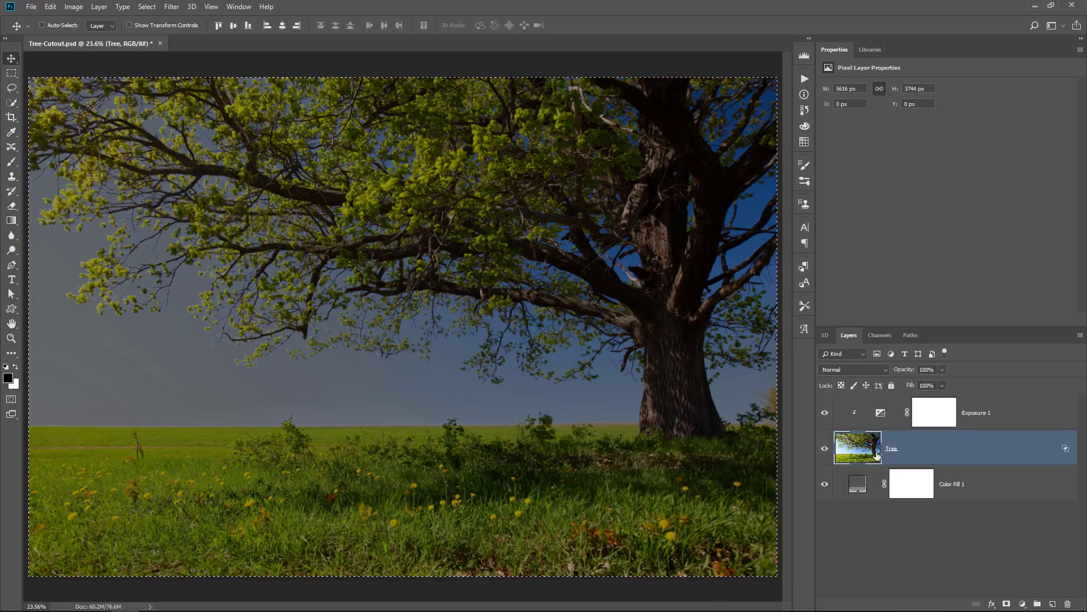
pyautogui.click(825, 413)
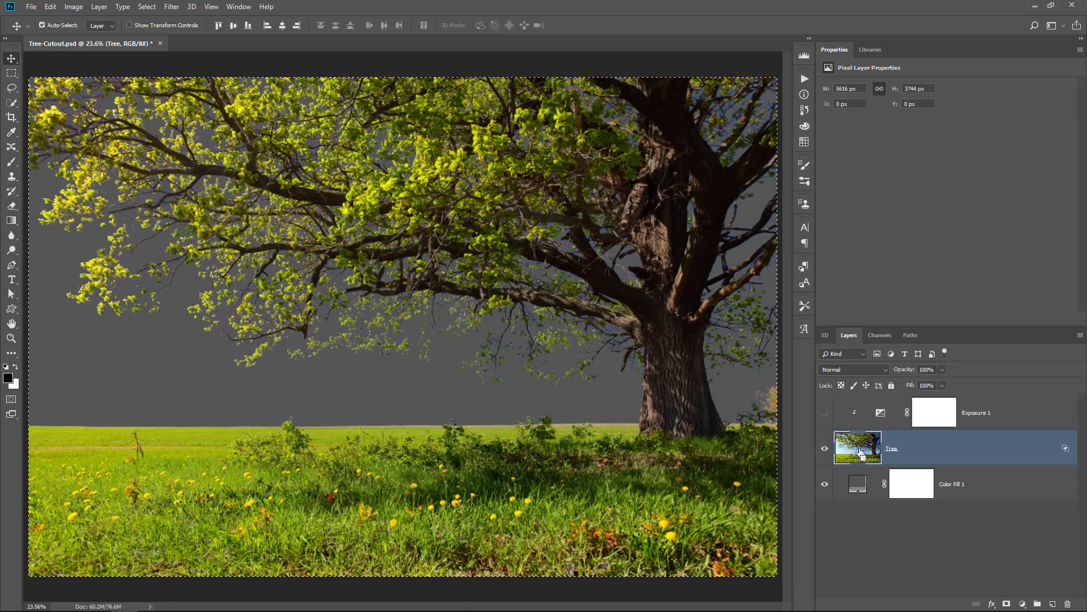
pyautogui.press('ctrl')
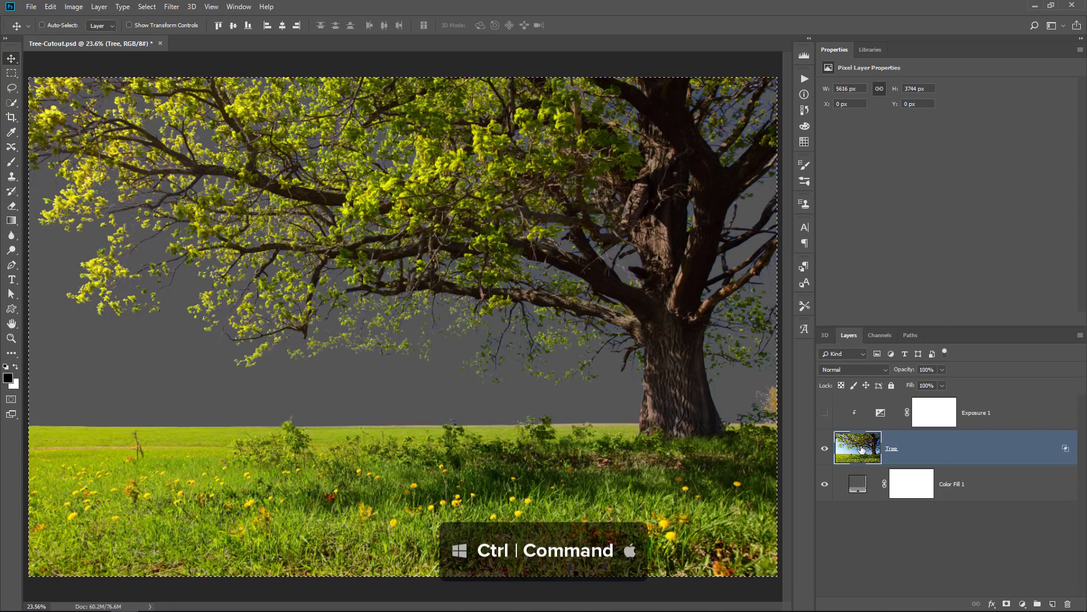
pyautogui.click(876, 424)
pyautogui.hotkey('ctrl', 'd')
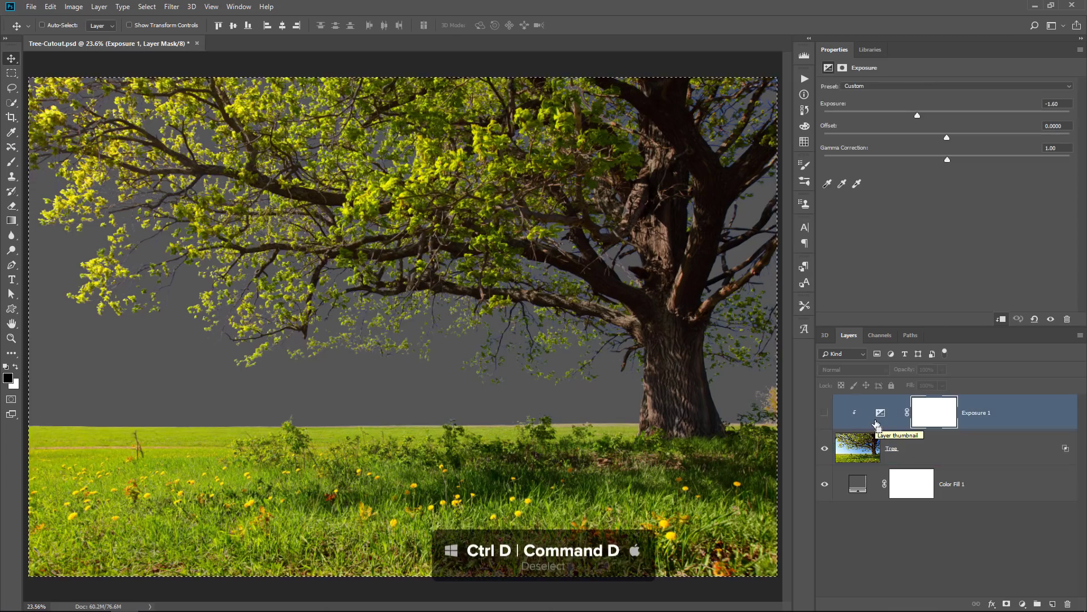
pyautogui.moveTo(877, 423); pyautogui.dragTo(1069, 604)
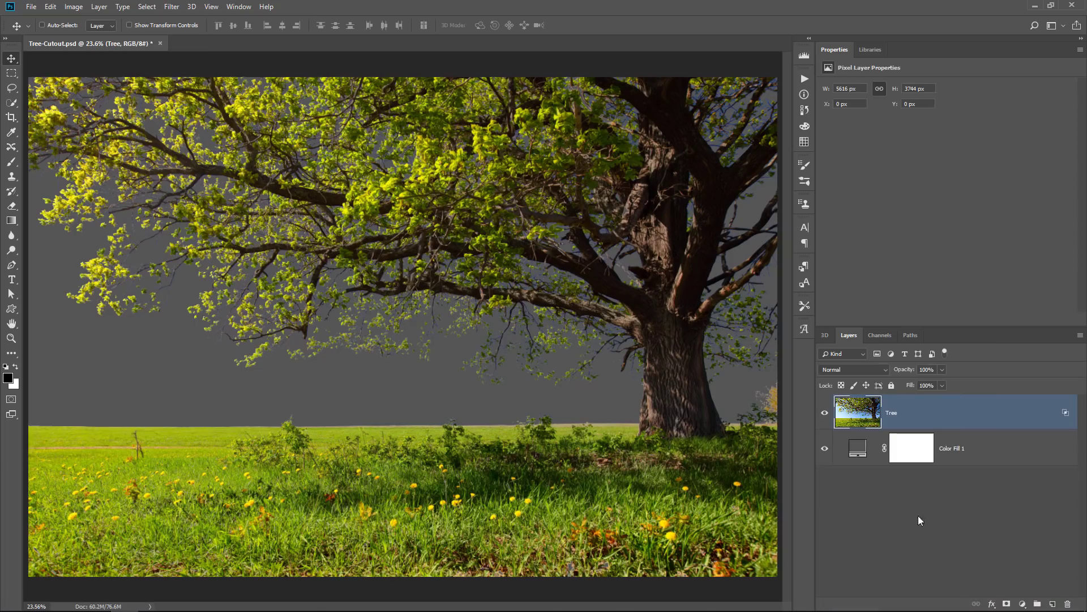
# Convert the Tree layer to a Smart Object and load its pixels as a selection
pyautogui.rightClick(928, 417)
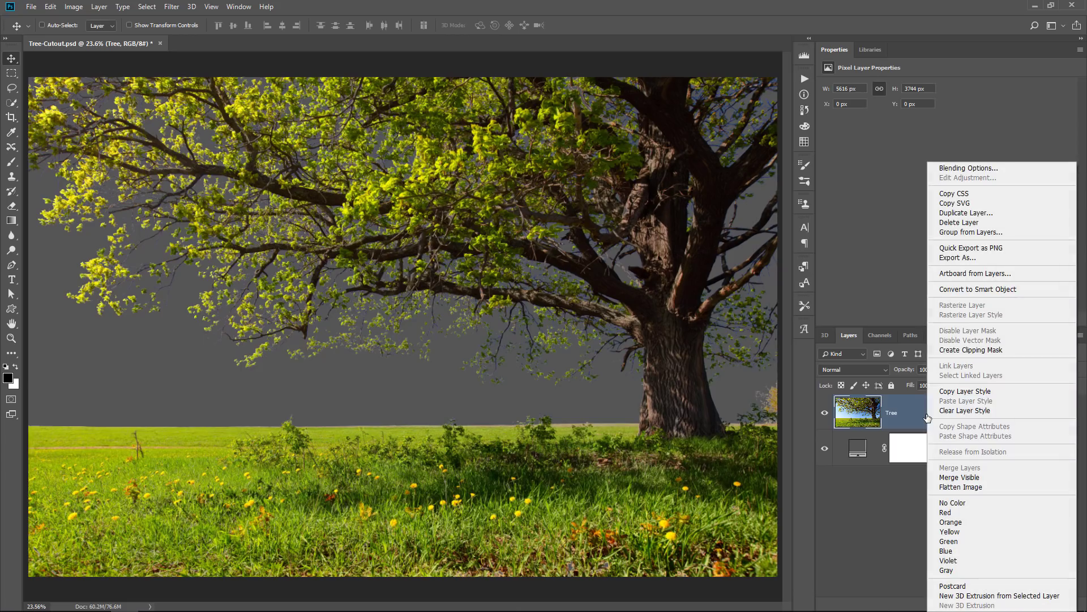
pyautogui.click(973, 289)
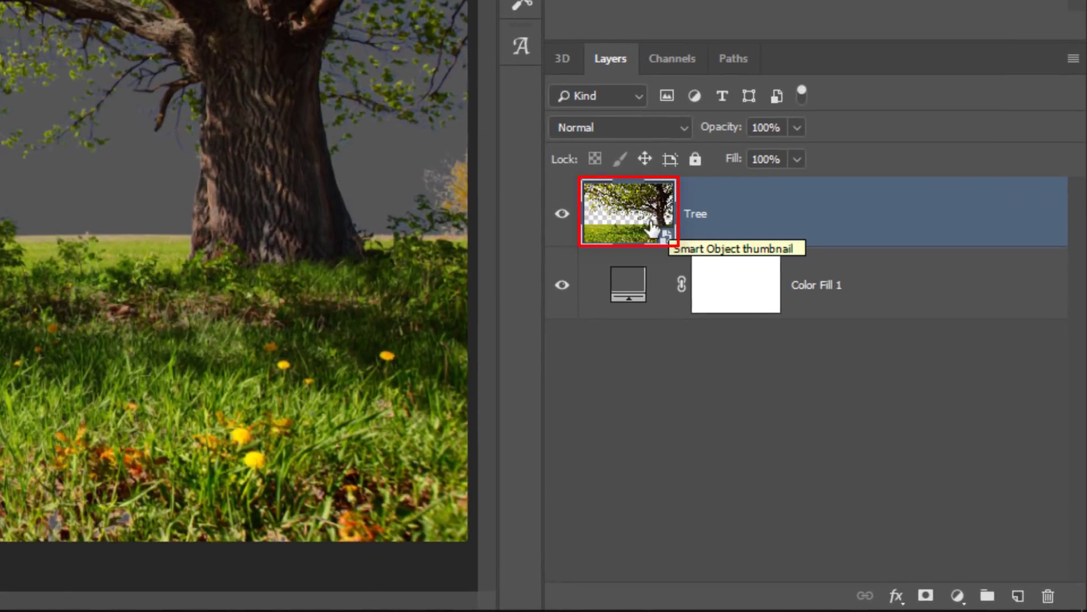
pyautogui.keyDown('ctrl'); pyautogui.click(619, 217); pyautogui.keyUp('ctrl')
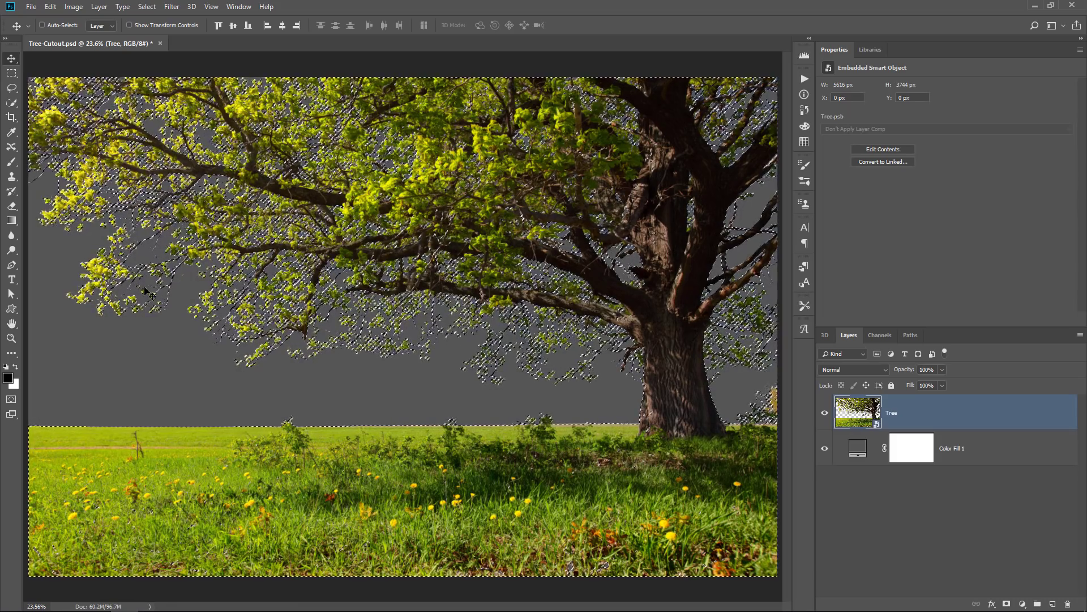
# Deselect, add a clipped Exposure adjustment, test its slider, then delete the adjustment
pyautogui.hotkey('ctrl', 'd')
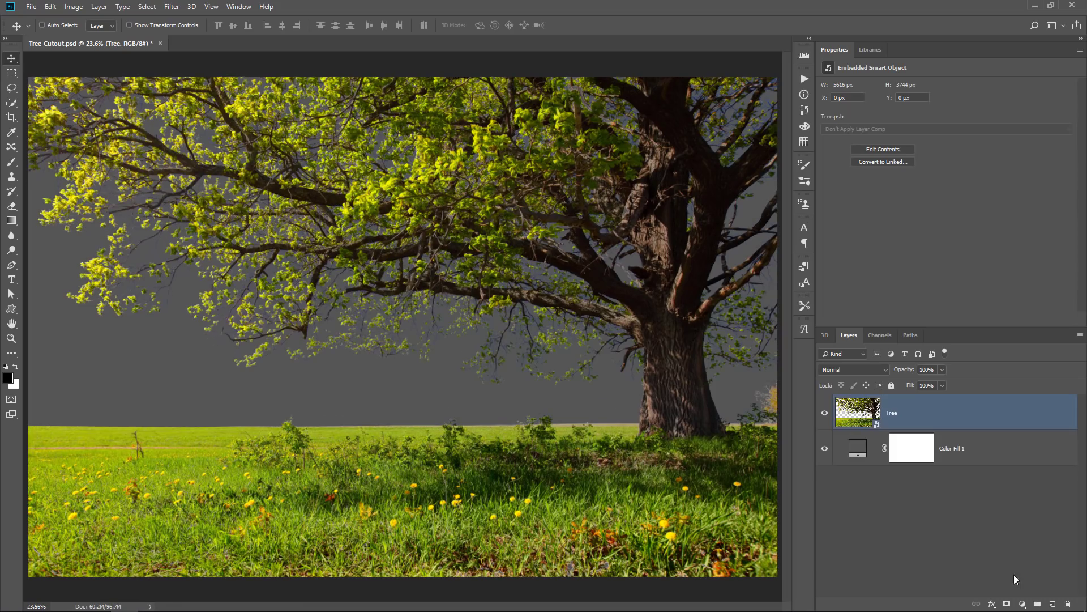
pyautogui.click(1022, 603)
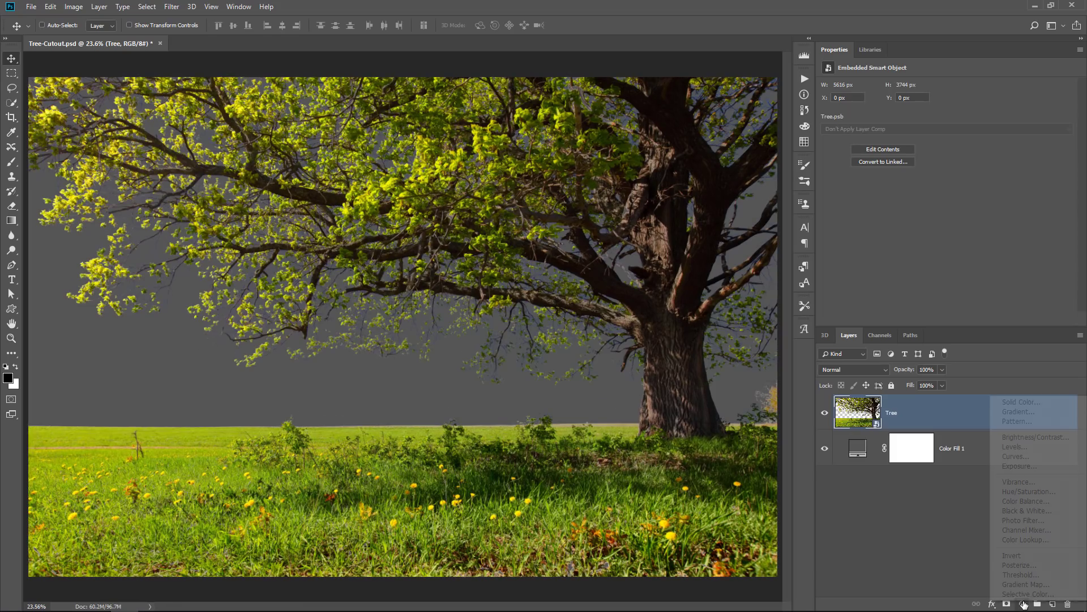
pyautogui.click(1023, 466)
pyautogui.click(1001, 319)
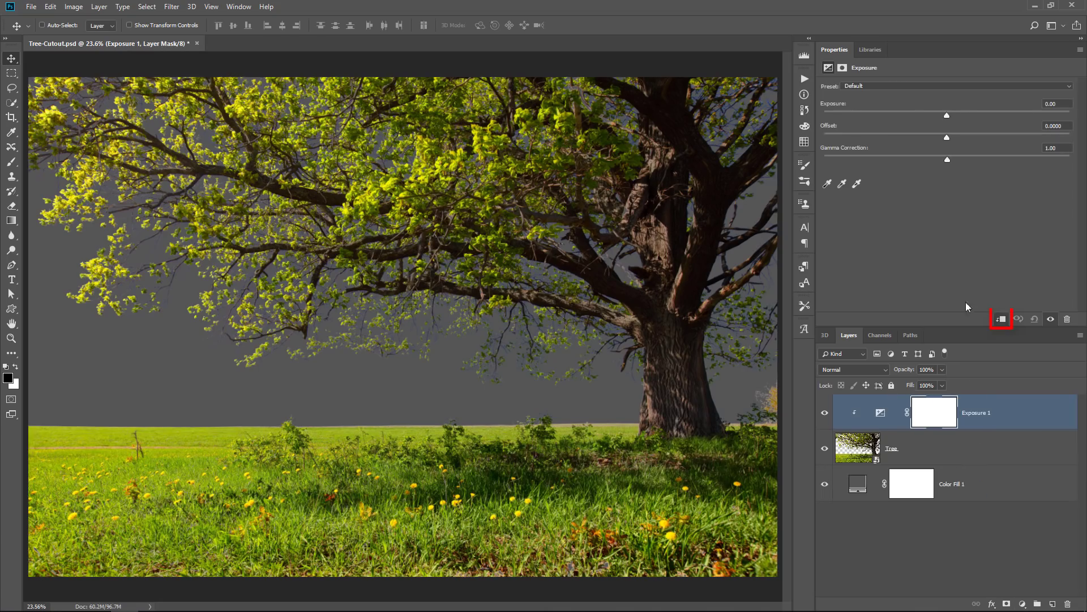
pyautogui.moveTo(947, 117)
pyautogui.mouseDown()
pyautogui.moveTo(841, 111)
pyautogui.moveTo(1078, 124)
pyautogui.moveTo(846, 120)
pyautogui.moveTo(1065, 127)
pyautogui.moveTo(886, 130)
pyautogui.moveTo(934, 122)
pyautogui.mouseUp()
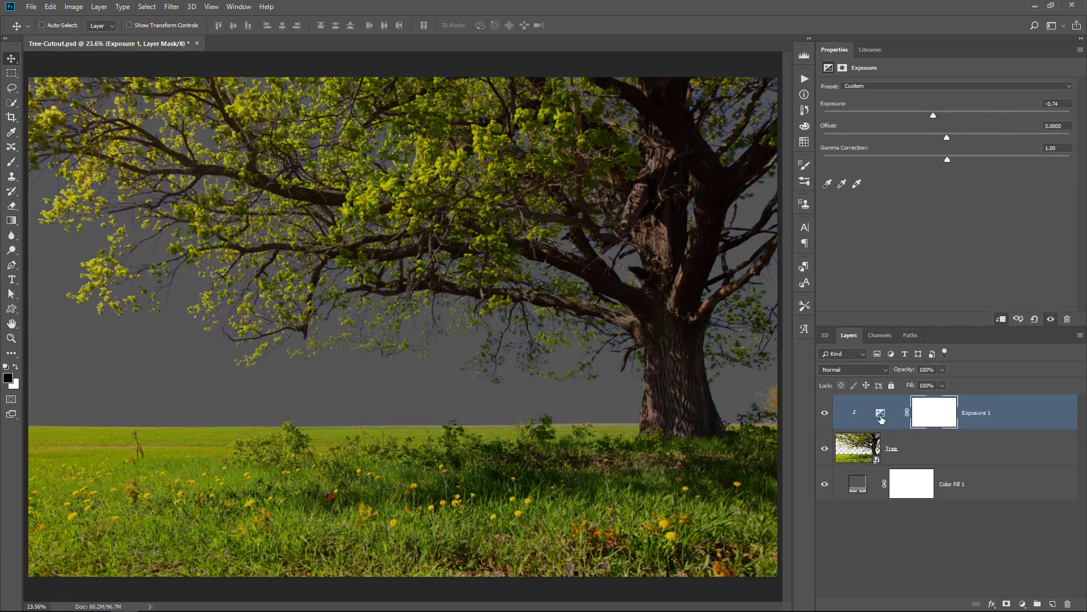
pyautogui.moveTo(882, 420); pyautogui.dragTo(1068, 604)
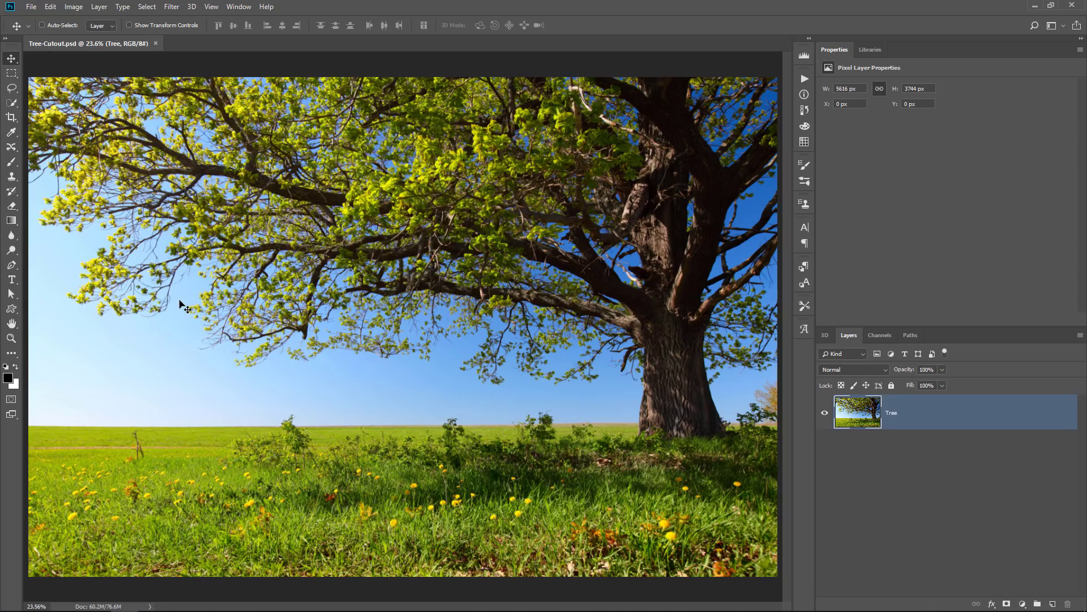
# Compare the Red, Green and Blue channels twice in Channels, ending on Blue
pyautogui.click(878, 335)
pyautogui.click(858, 369)
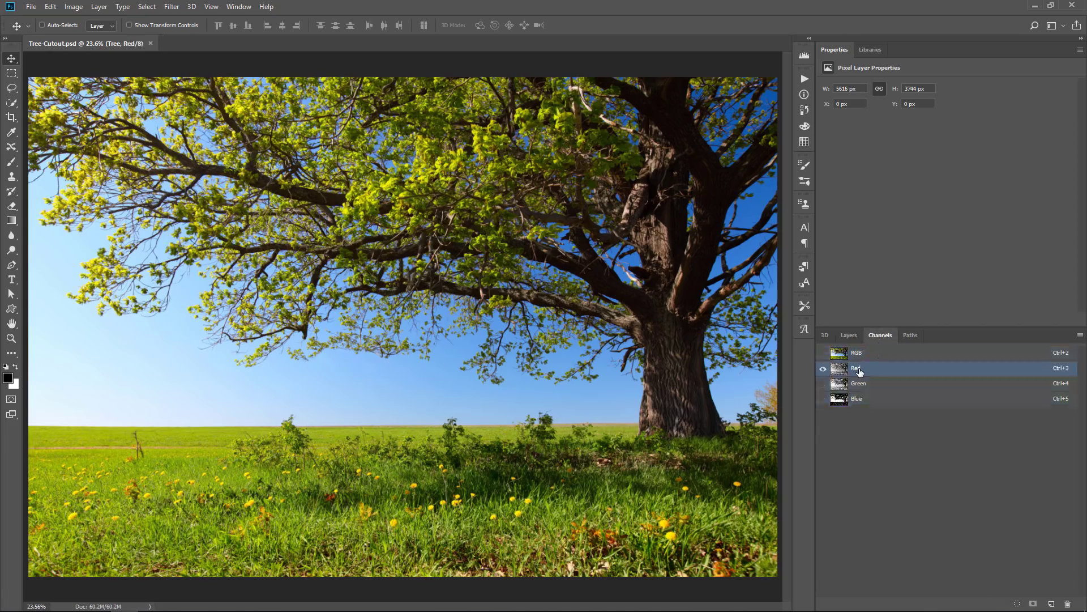
pyautogui.click(861, 386)
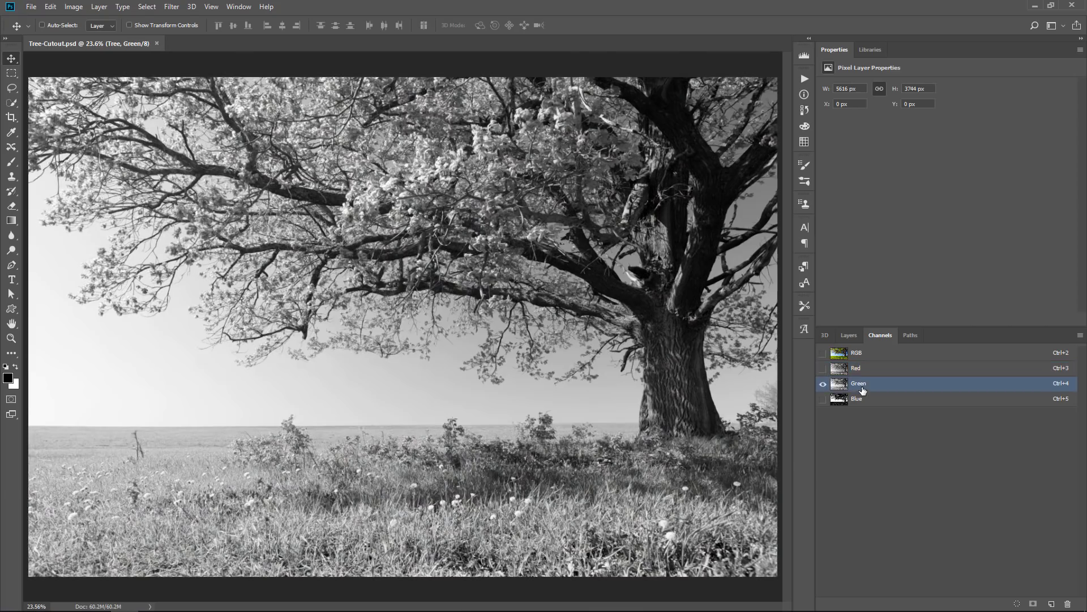
pyautogui.click(865, 399)
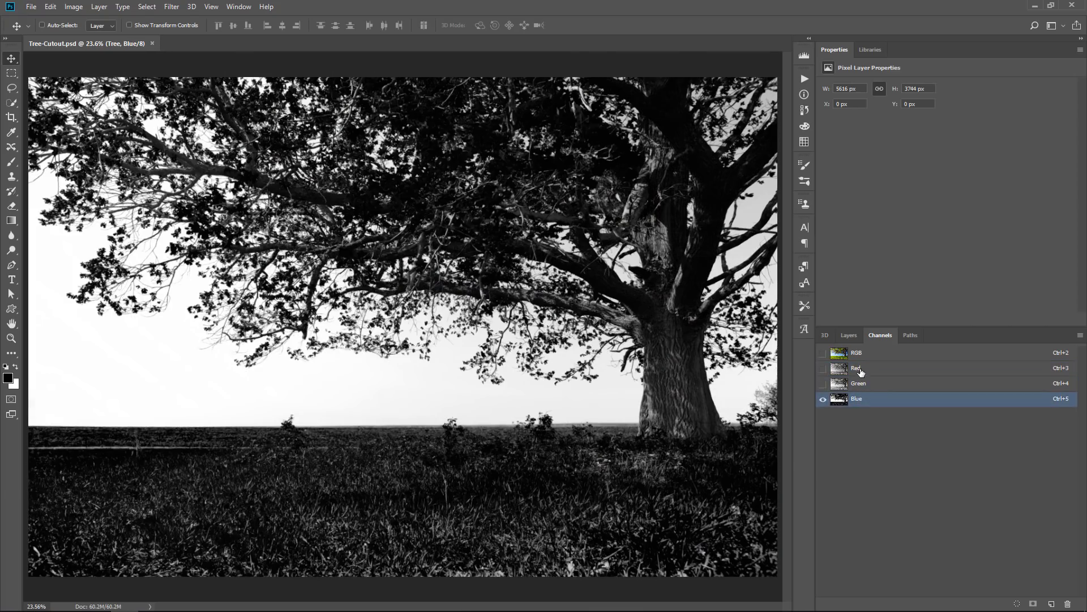
pyautogui.click(861, 371)
pyautogui.click(865, 387)
pyautogui.click(866, 400)
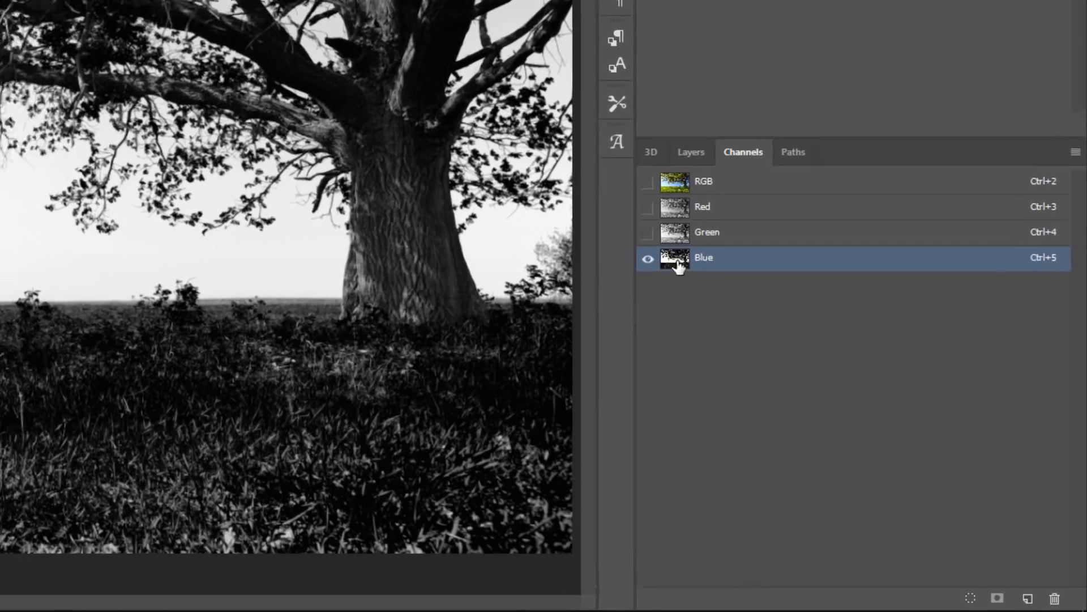
# Duplicate the Blue channel and apply Levels with input values 97 and 125 to Blue copy
pyautogui.moveTo(850, 403); pyautogui.dragTo(1025, 598)
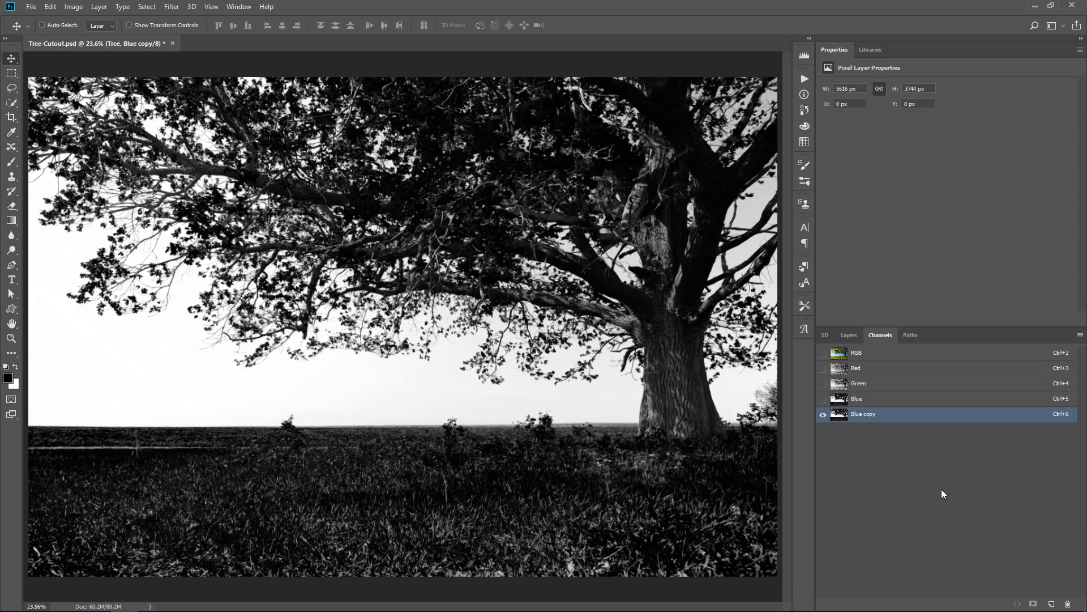
pyautogui.click(73, 7)
pyautogui.moveTo(86, 40)
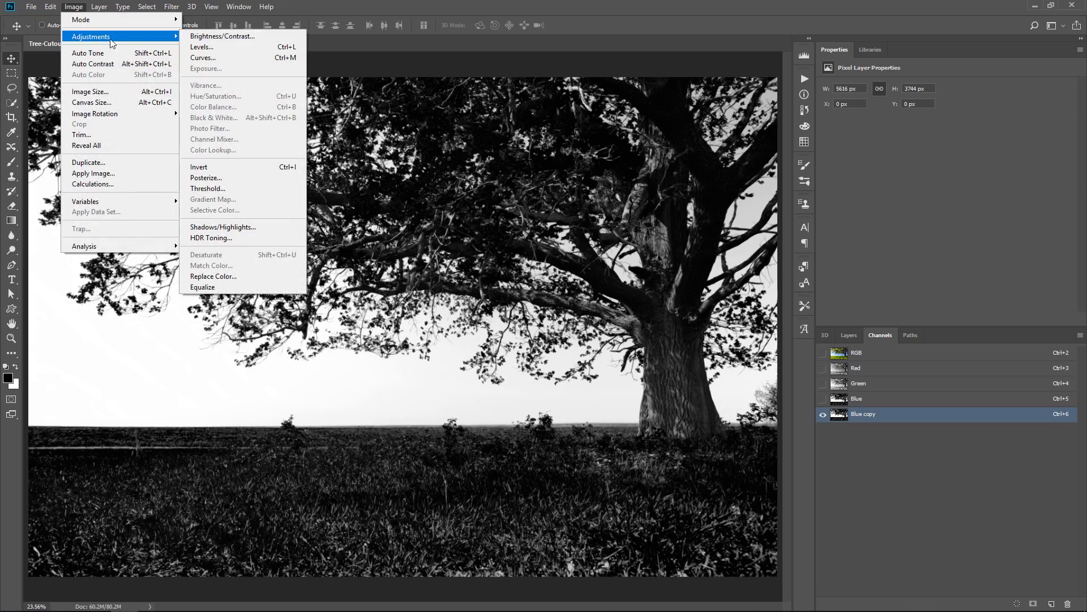
pyautogui.click(234, 47)
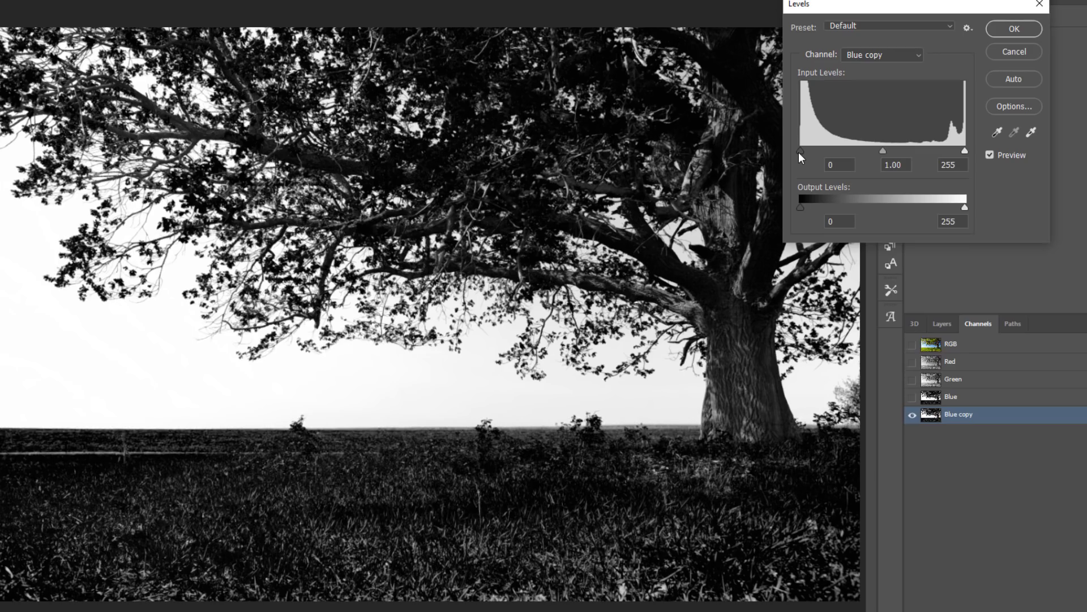
pyautogui.moveTo(801, 152); pyautogui.dragTo(863, 152)
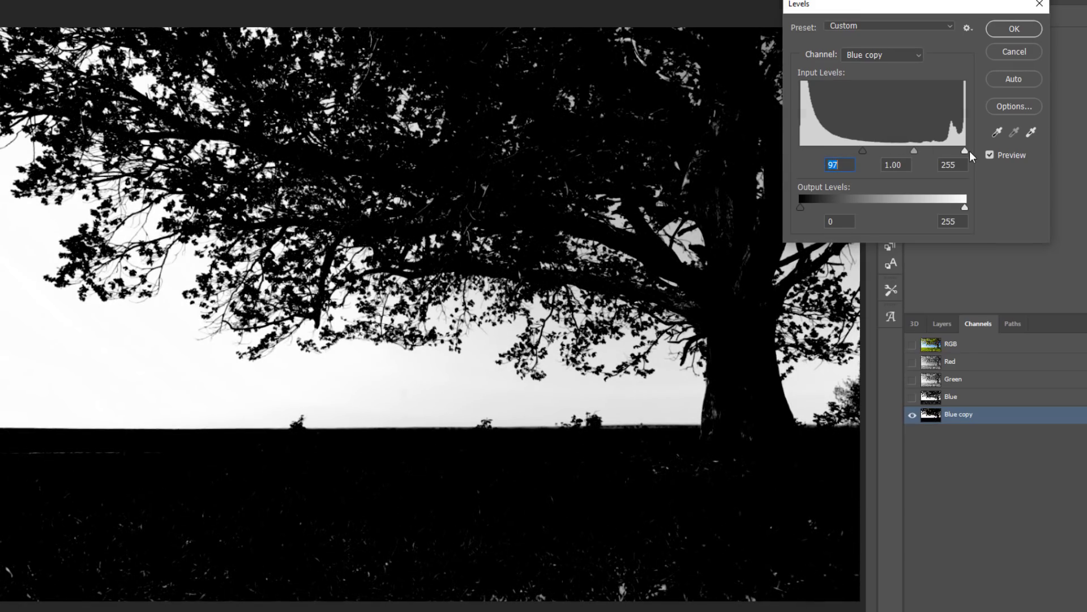
pyautogui.moveTo(964, 150); pyautogui.dragTo(880, 151)
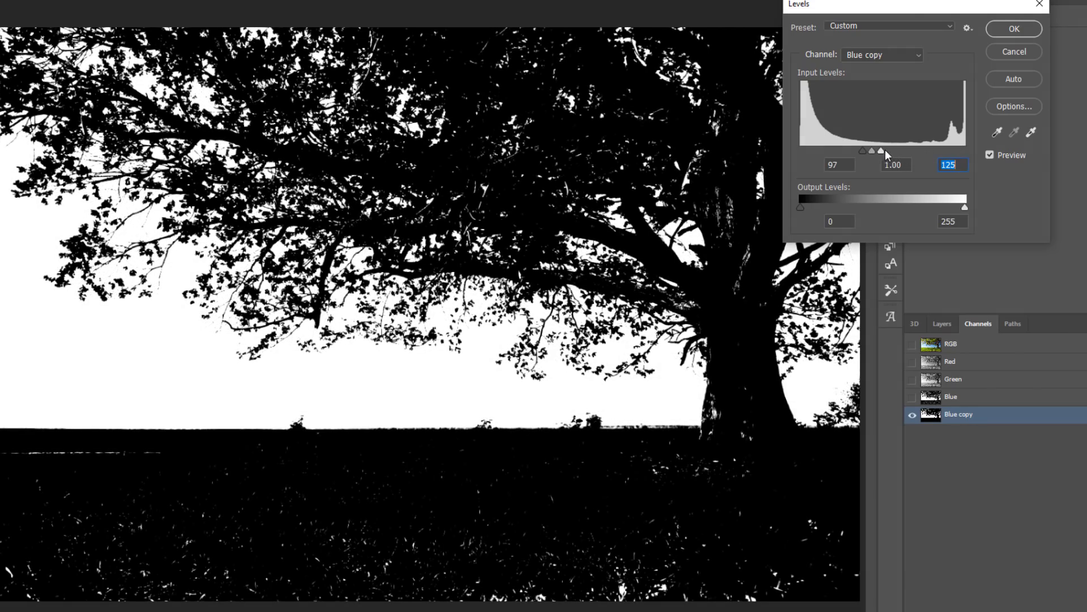
pyautogui.click(1005, 33)
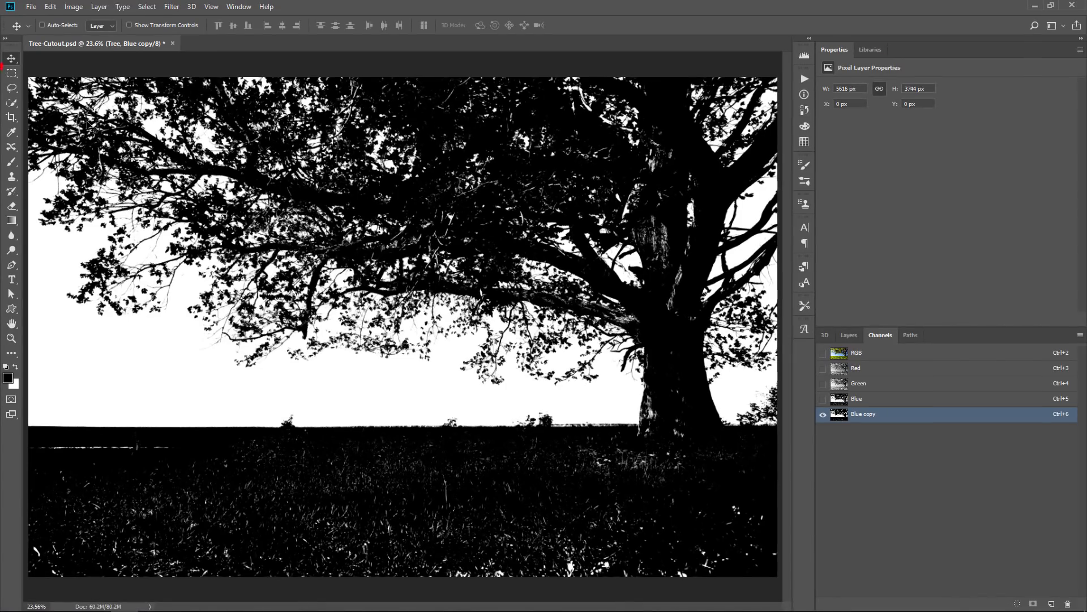
# Select the grass below the horizon with a rectangle and fill it solid black
pyautogui.click(11, 73)
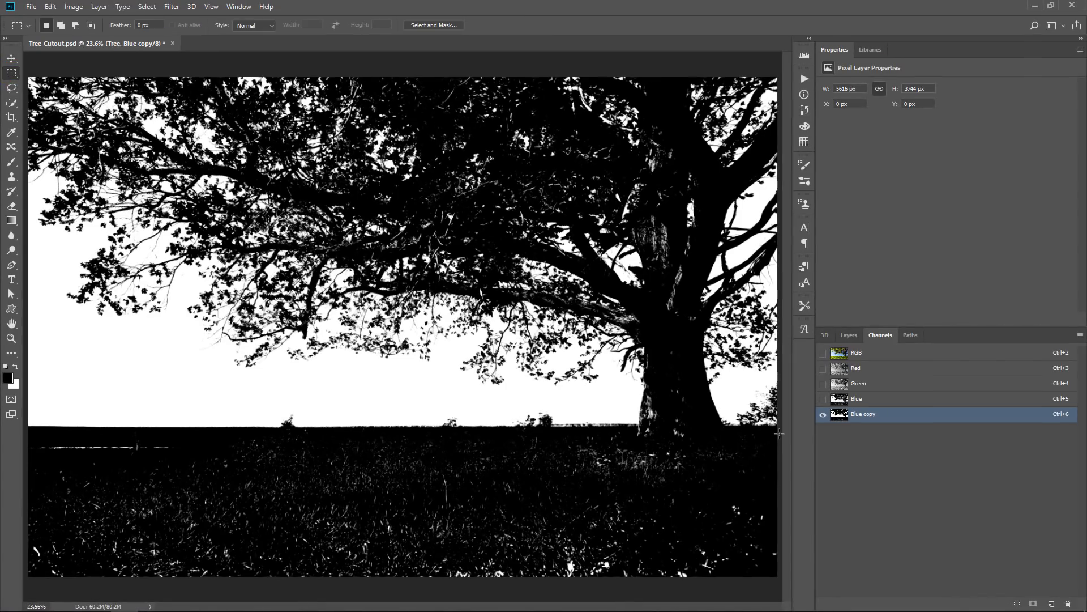
pyautogui.moveTo(779, 431); pyautogui.dragTo(25, 579)
pyautogui.hotkey('alt', 'BackSpace')
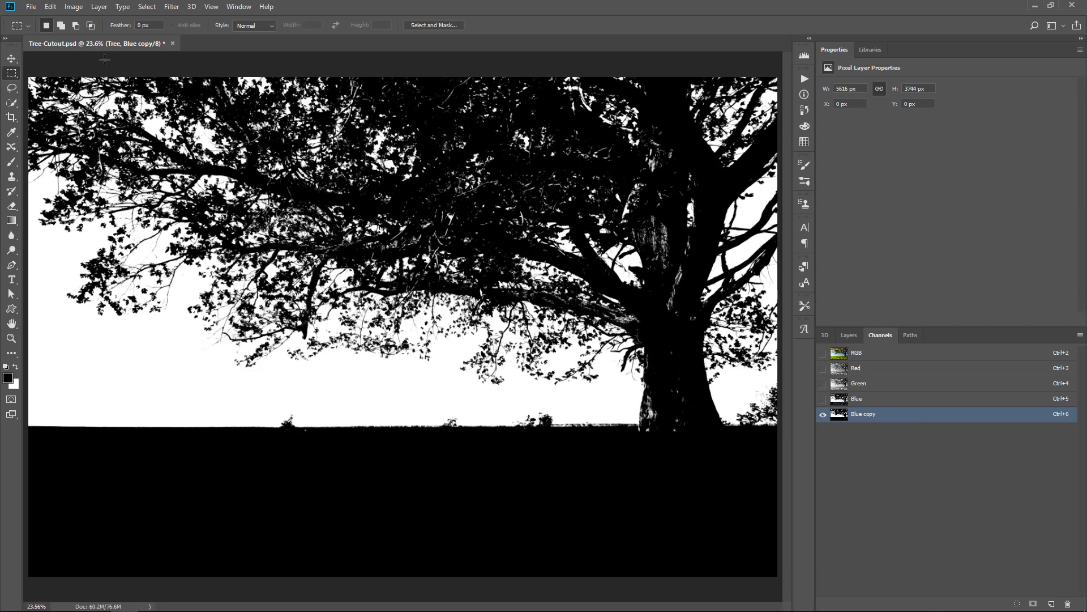
# Apply Image onto the Blue copy channel using Multiply blending at 100%
pyautogui.click(74, 6)
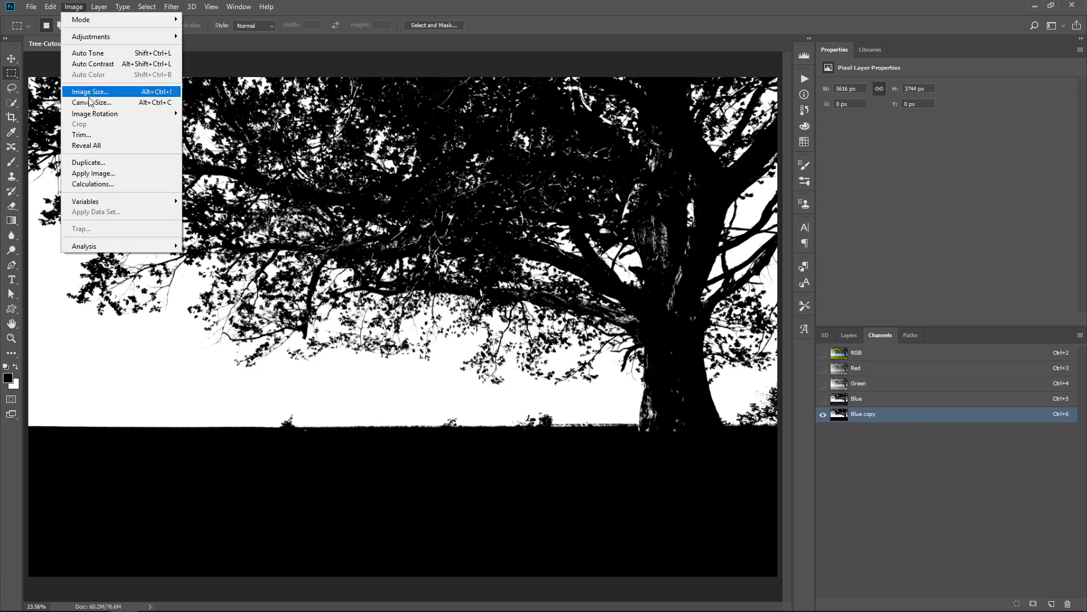
pyautogui.click(115, 178)
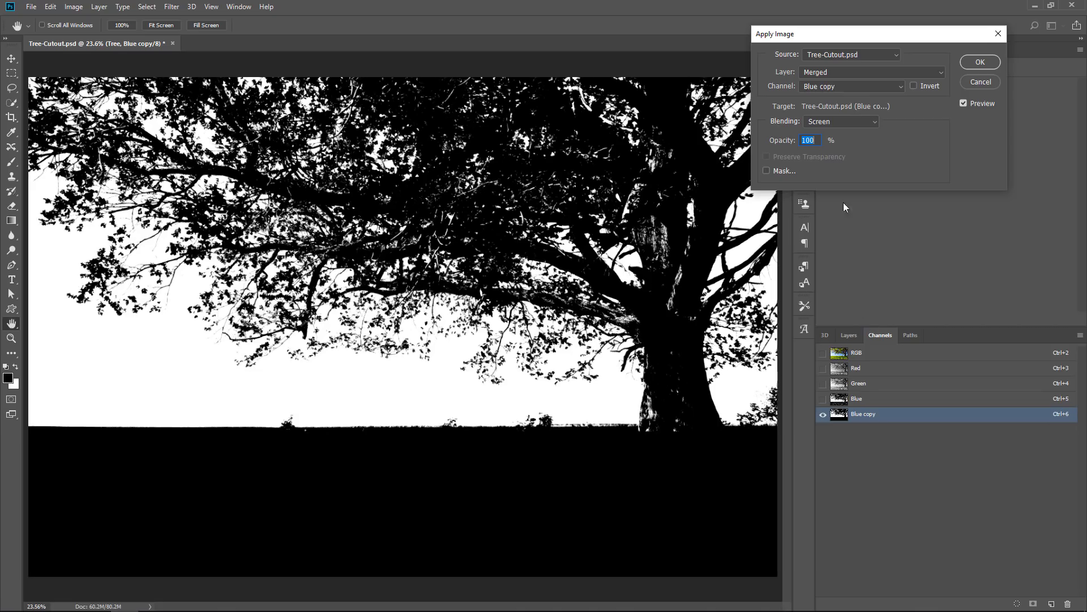
pyautogui.click(851, 123)
pyautogui.click(987, 114)
pyautogui.click(964, 105)
pyautogui.click(965, 104)
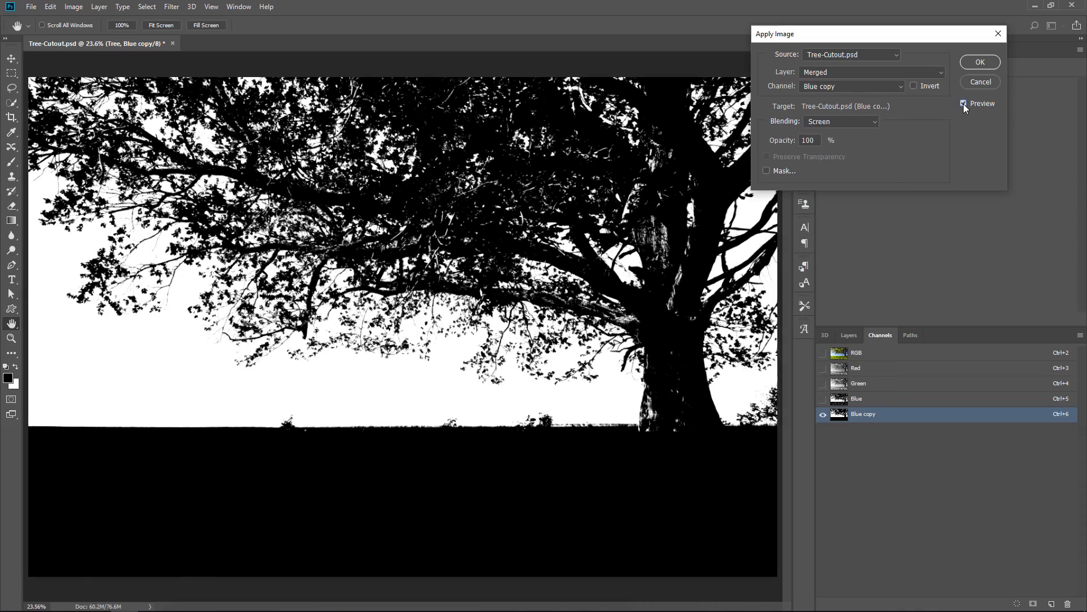
pyautogui.click(845, 123)
pyautogui.click(844, 161)
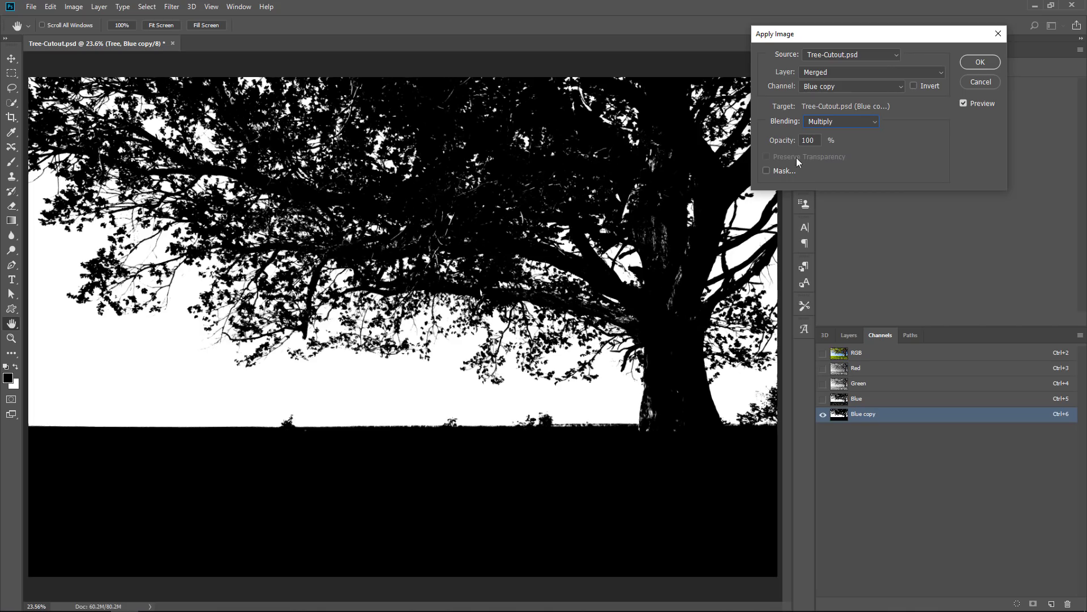
pyautogui.click(980, 64)
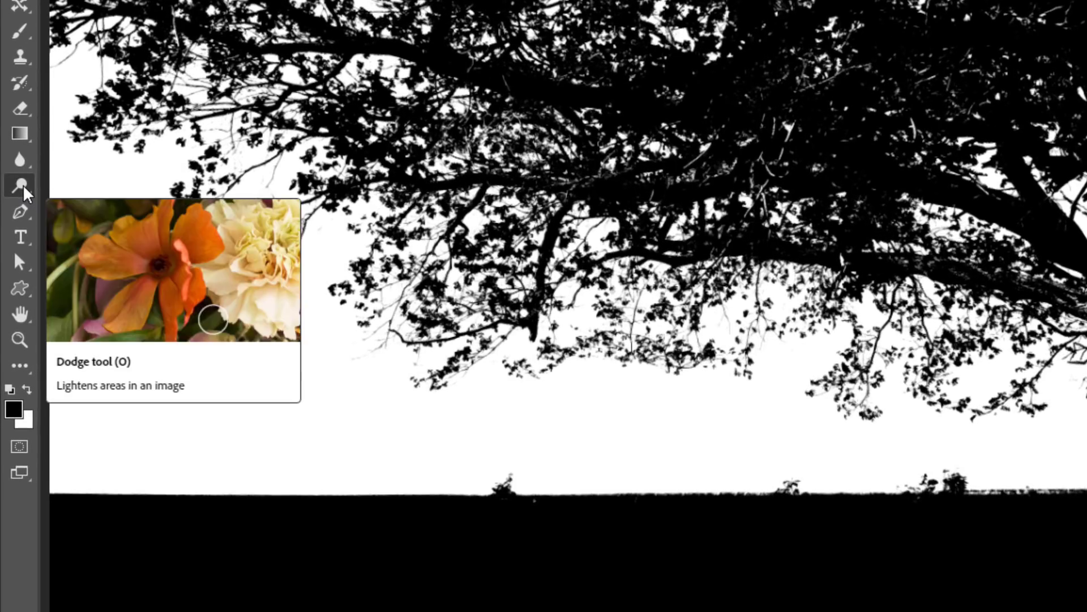
# Burn the trunk's light bark streaks with Shadows range, then brush them solid black
pyautogui.rightClick(23, 190)
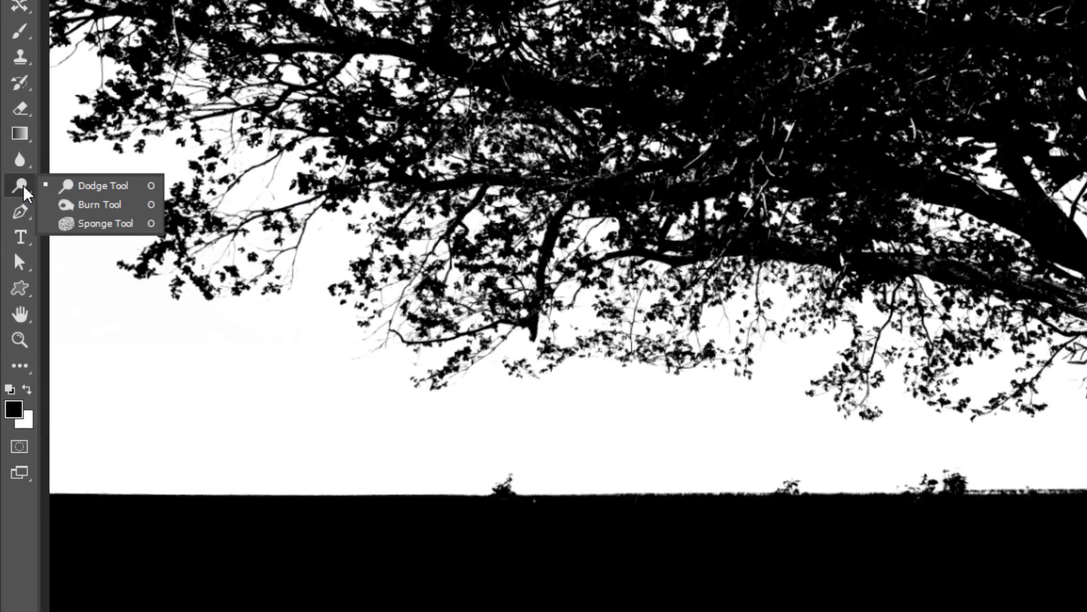
pyautogui.click(99, 187)
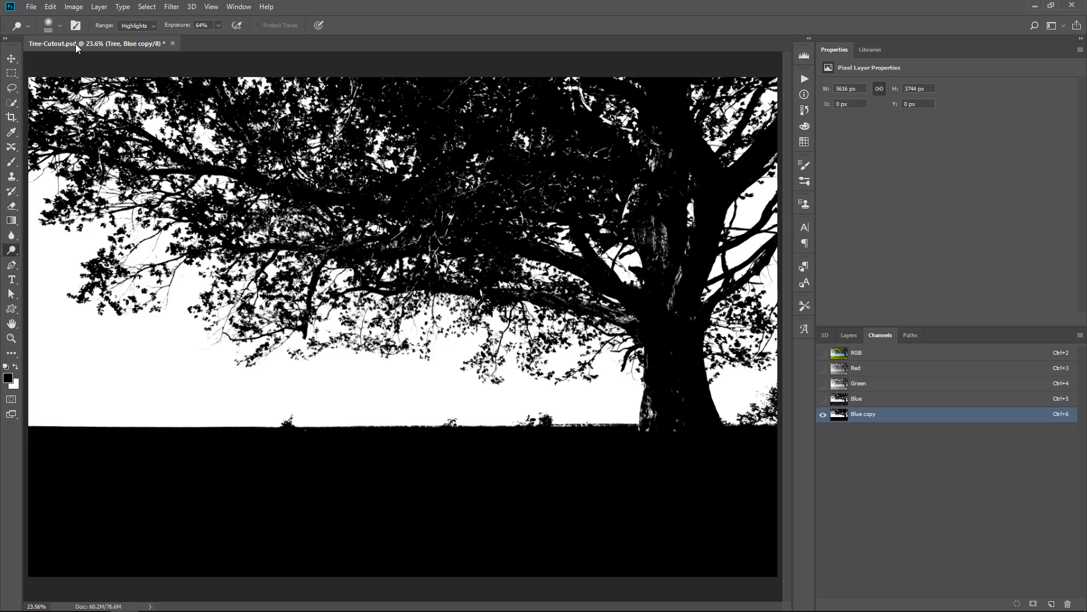
pyautogui.rightClick(11, 249)
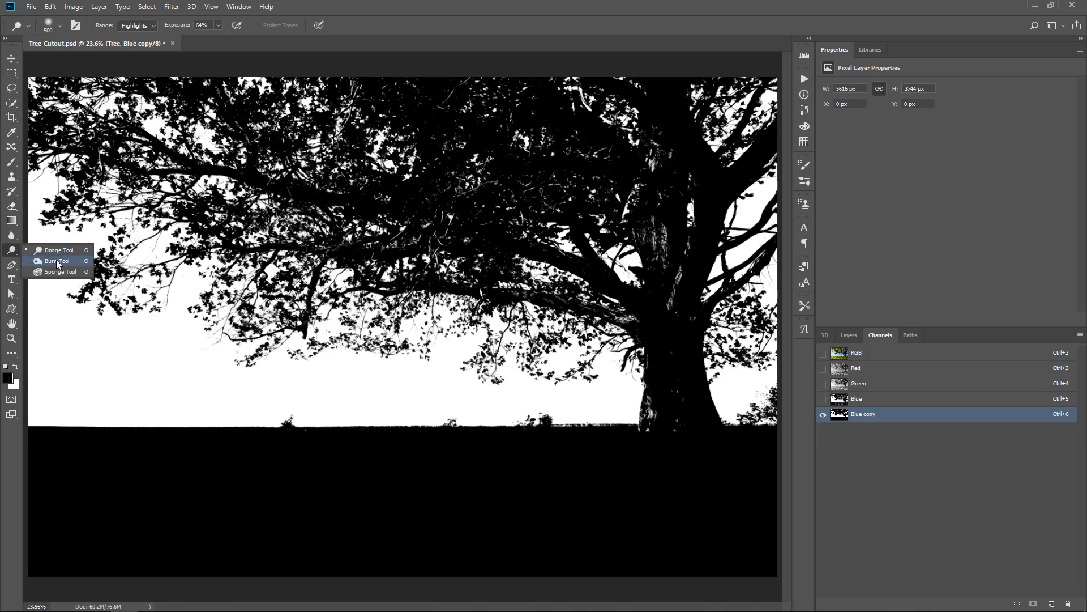
pyautogui.click(57, 261)
pyautogui.click(134, 26)
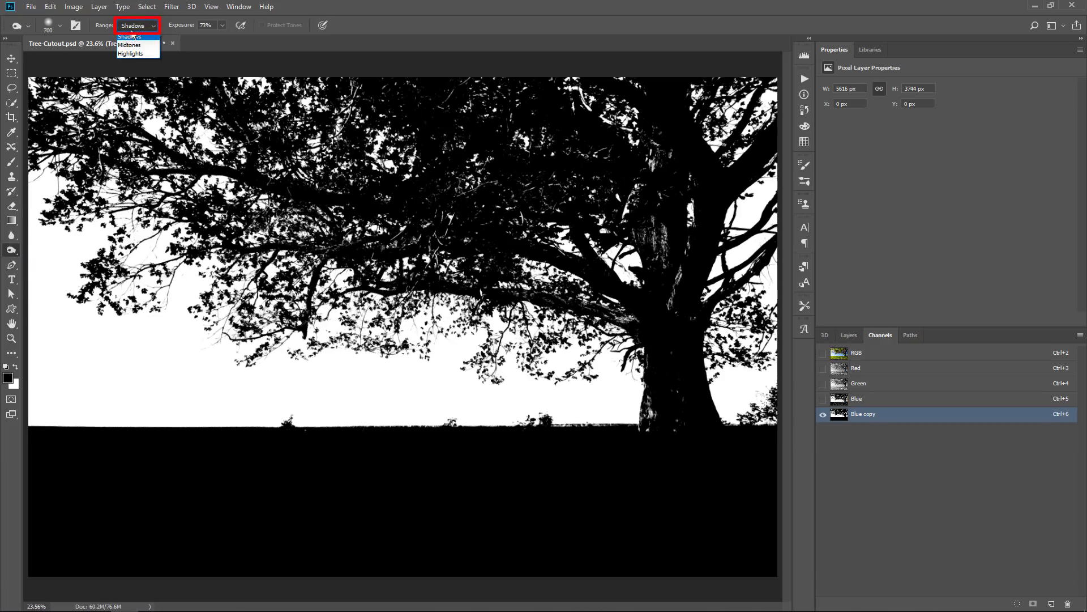
pyautogui.click(131, 36)
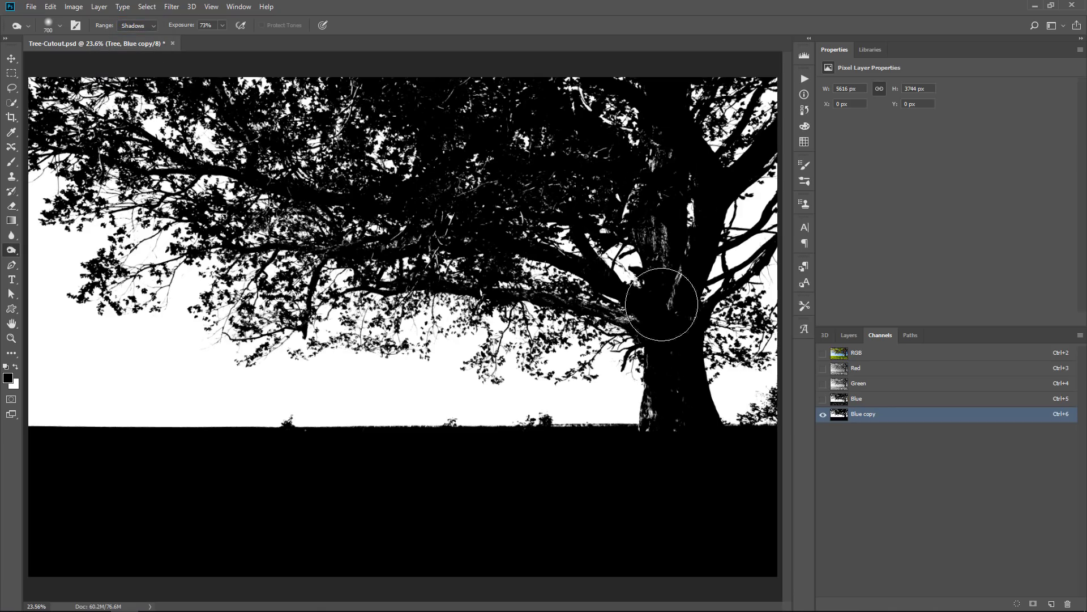
pyautogui.moveTo(660, 304)
pyautogui.mouseDown()
pyautogui.moveTo(656, 238)
pyautogui.moveTo(668, 420)
pyautogui.moveTo(679, 395)
pyautogui.moveTo(651, 219)
pyautogui.moveTo(651, 432)
pyautogui.mouseUp()
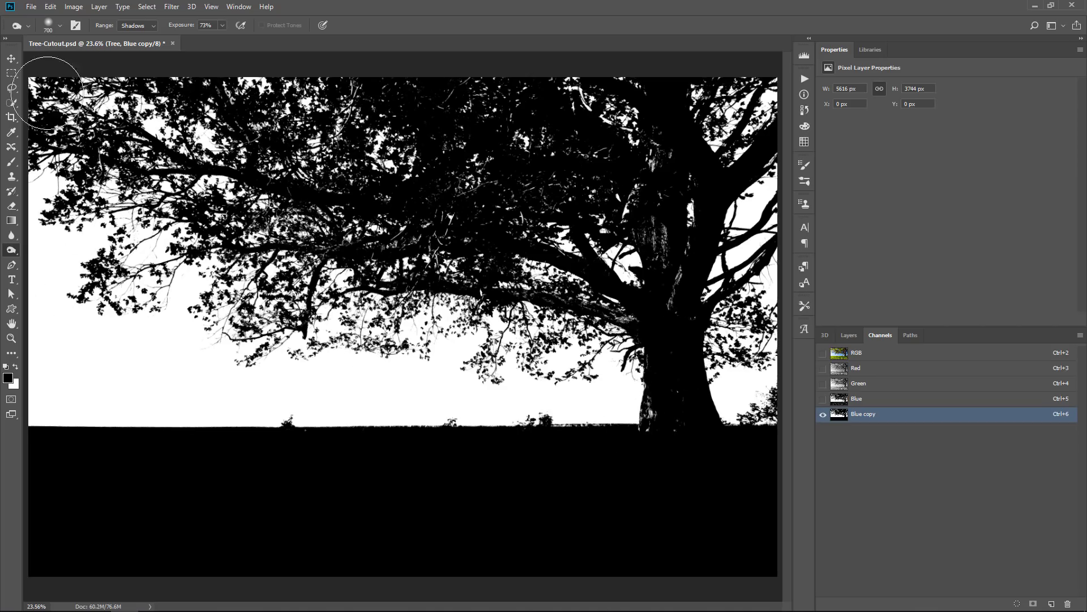
pyautogui.moveTo(12, 163); pyautogui.dragTo(56, 165)
pyautogui.moveTo(647, 260)
pyautogui.mouseDown()
pyautogui.moveTo(660, 223)
pyautogui.moveTo(656, 261)
pyautogui.moveTo(646, 235)
pyautogui.moveTo(645, 246)
pyautogui.moveTo(653, 239)
pyautogui.moveTo(670, 255)
pyautogui.moveTo(682, 303)
pyautogui.moveTo(680, 292)
pyautogui.moveTo(660, 300)
pyautogui.moveTo(645, 329)
pyautogui.moveTo(576, 303)
pyautogui.moveTo(645, 344)
pyautogui.moveTo(673, 341)
pyautogui.moveTo(671, 375)
pyautogui.moveTo(668, 285)
pyautogui.moveTo(677, 448)
pyautogui.moveTo(681, 381)
pyautogui.moveTo(670, 444)
pyautogui.moveTo(658, 440)
pyautogui.moveTo(657, 401)
pyautogui.moveTo(655, 439)
pyautogui.moveTo(642, 432)
pyautogui.moveTo(647, 404)
pyautogui.moveTo(649, 436)
pyautogui.mouseUp()
# Shrink the brush to 100, paint the trunk base black, and invert the Blue copy channel
pyautogui.press('[')
pyautogui.press('[')
pyautogui.press('[')
pyautogui.press('[')
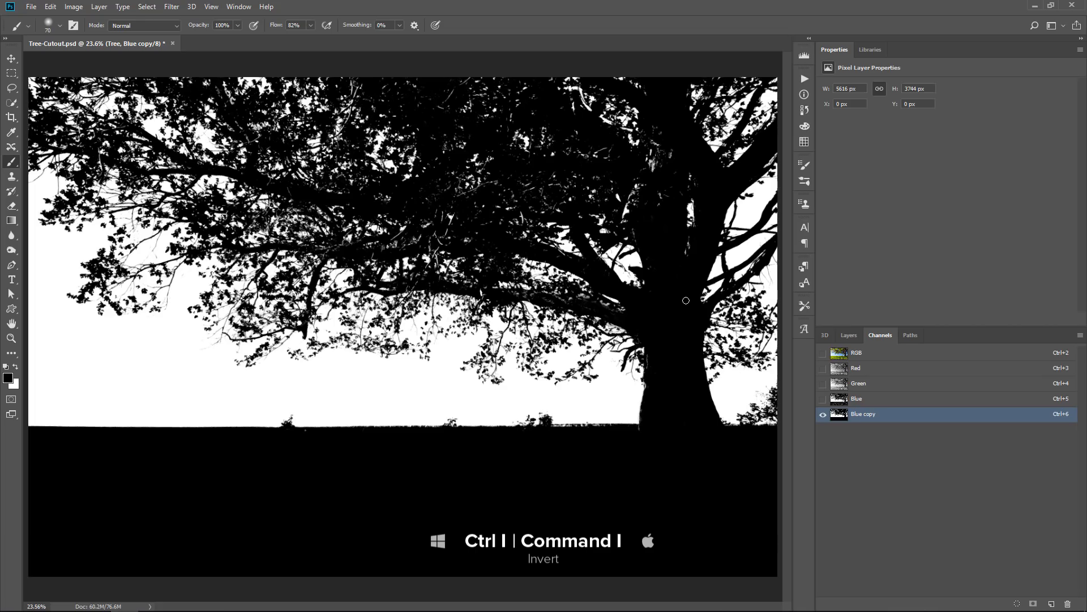
pyautogui.hotkey('ctrl', 'i')
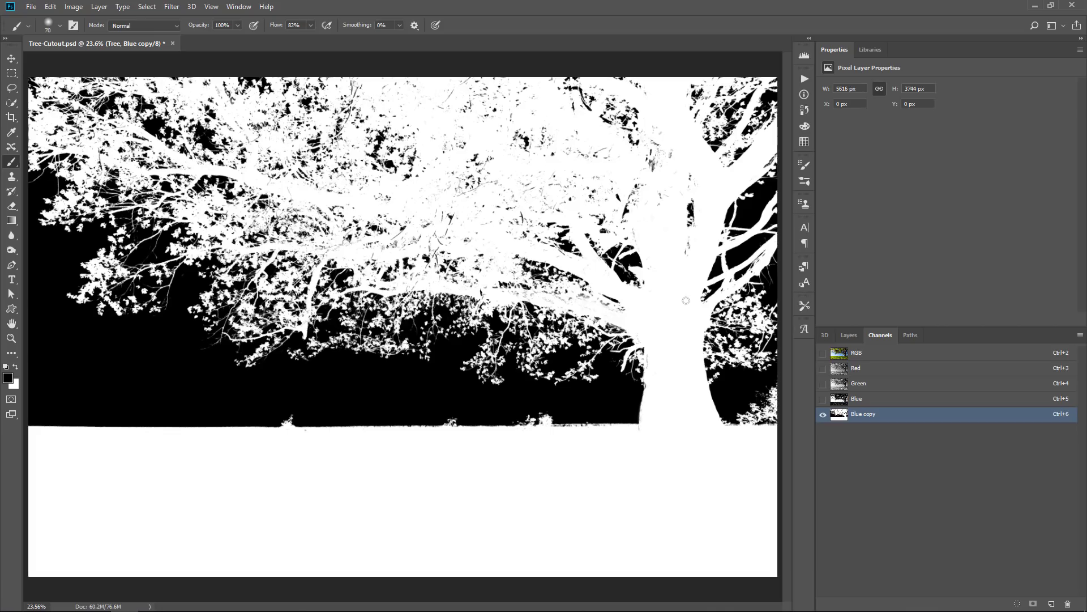
# Load Blue copy as a selection, then return to the RGB composite and Layers panel
pyautogui.keyDown('ctrl'); pyautogui.click(840, 418); pyautogui.keyUp('ctrl')
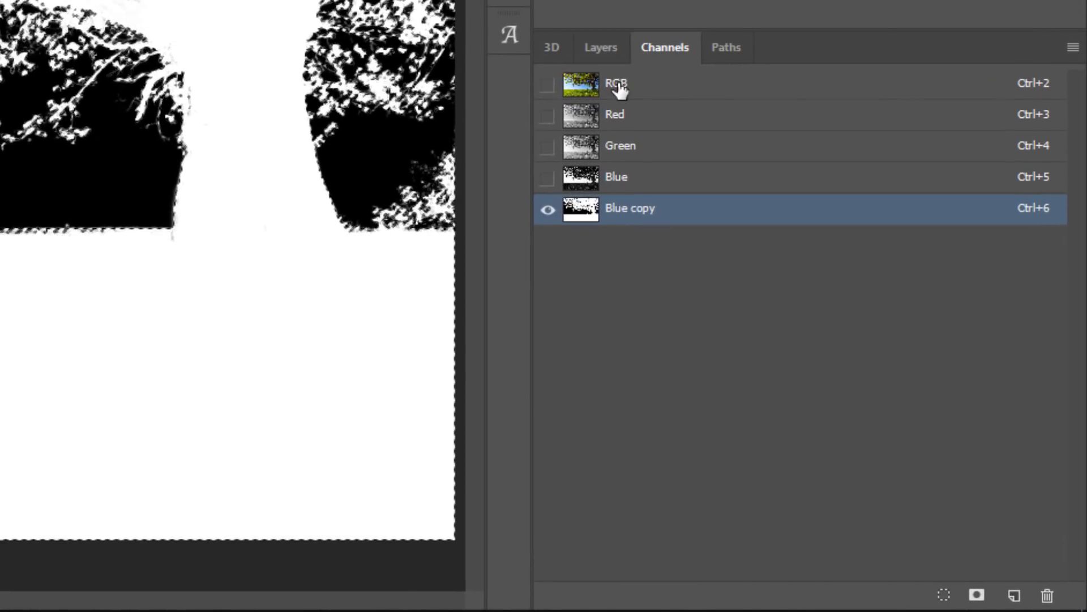
pyautogui.click(845, 339)
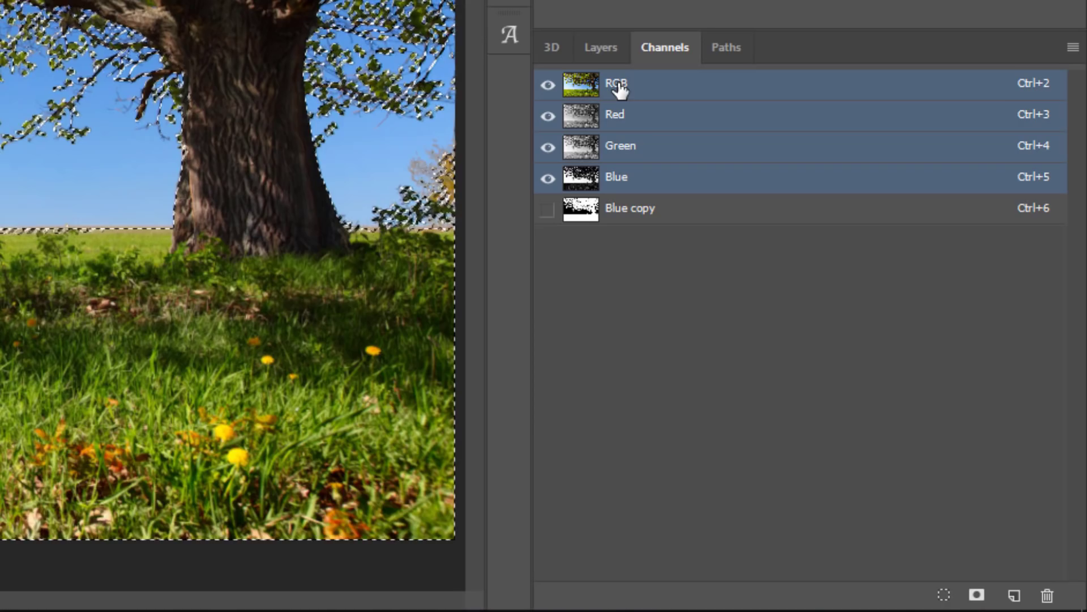
pyautogui.click(601, 48)
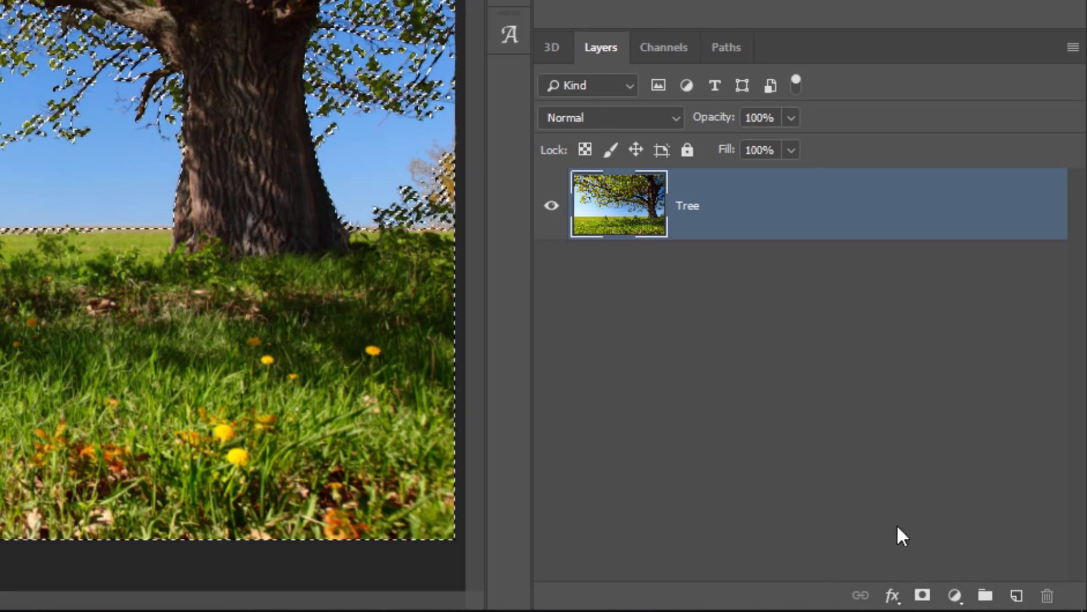
# Add a layer mask to Tree and place the sunset orange sky image beneath it
pyautogui.click(921, 596)
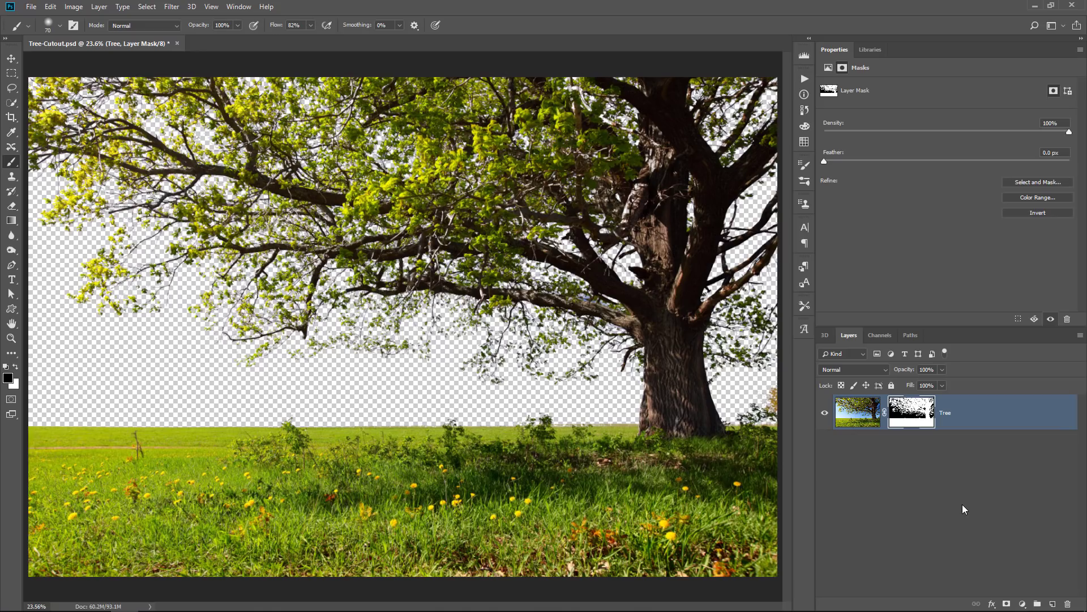
pyautogui.click(867, 49)
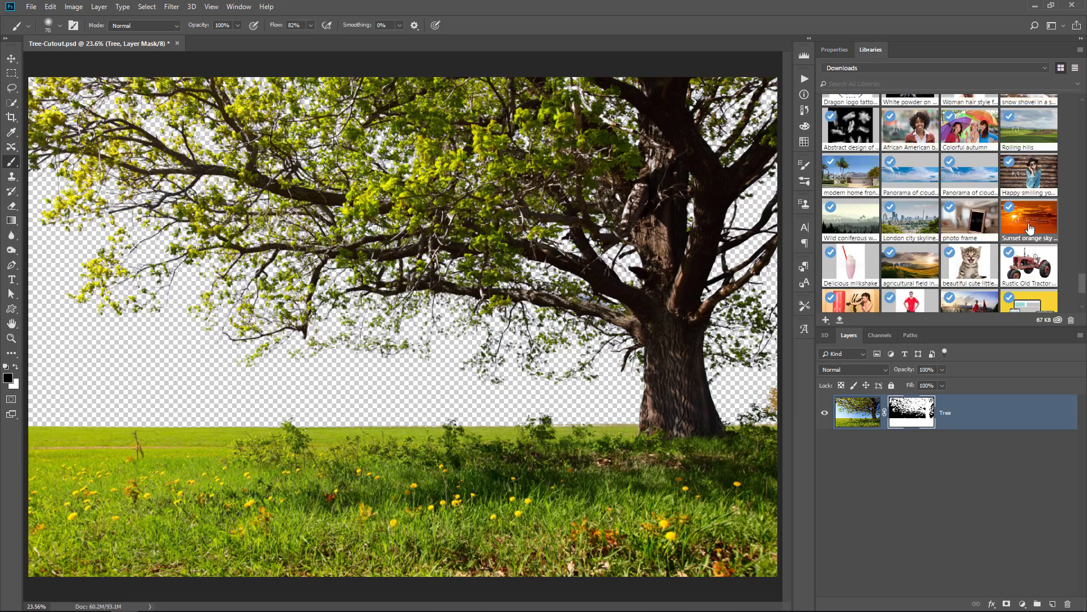
pyautogui.moveTo(1030, 228); pyautogui.dragTo(957, 456)
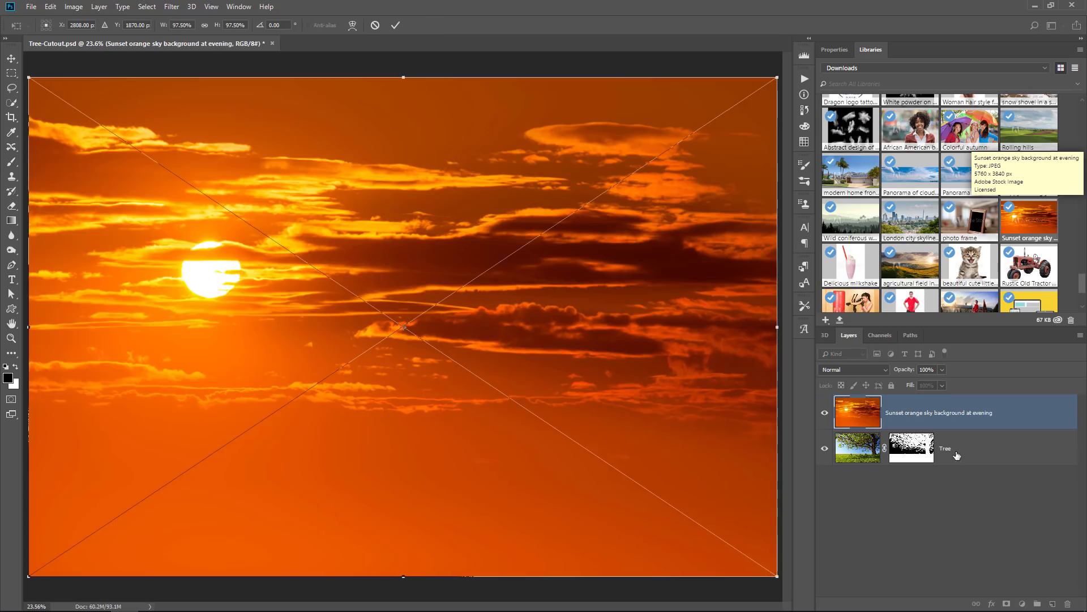
pyautogui.moveTo(859, 420); pyautogui.dragTo(860, 455)
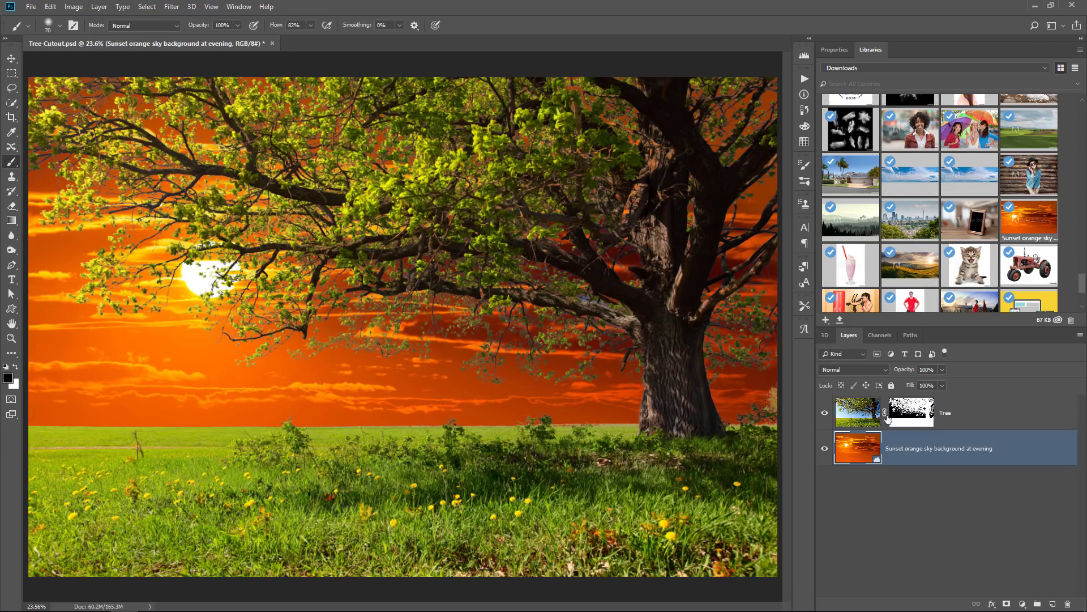
# Add a Curves adjustment layer clipped to the Tree layer
pyautogui.click(983, 417)
pyautogui.click(1024, 602)
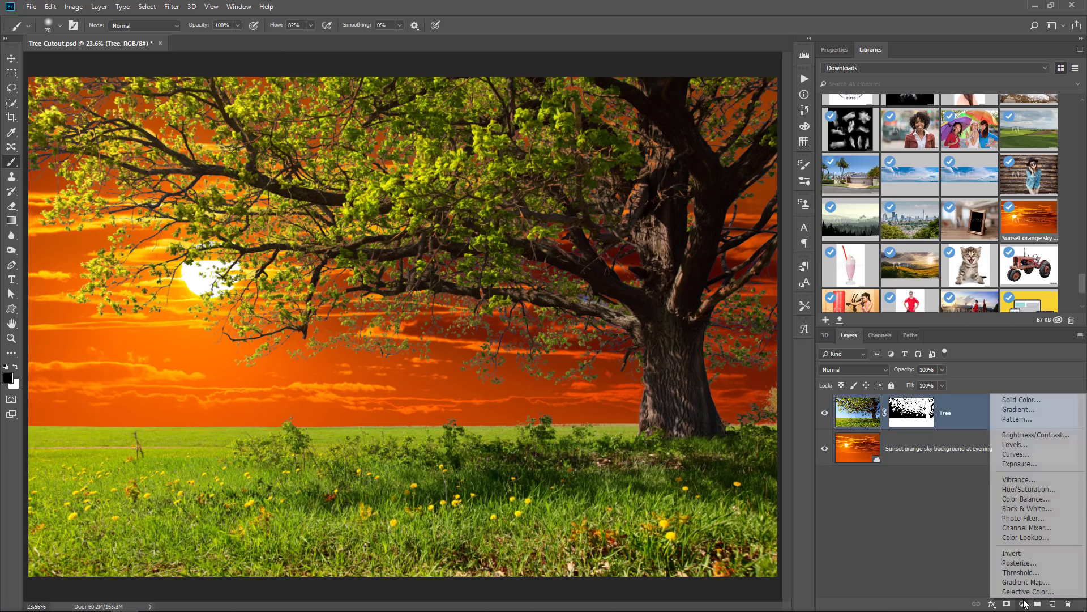
pyautogui.click(1028, 461)
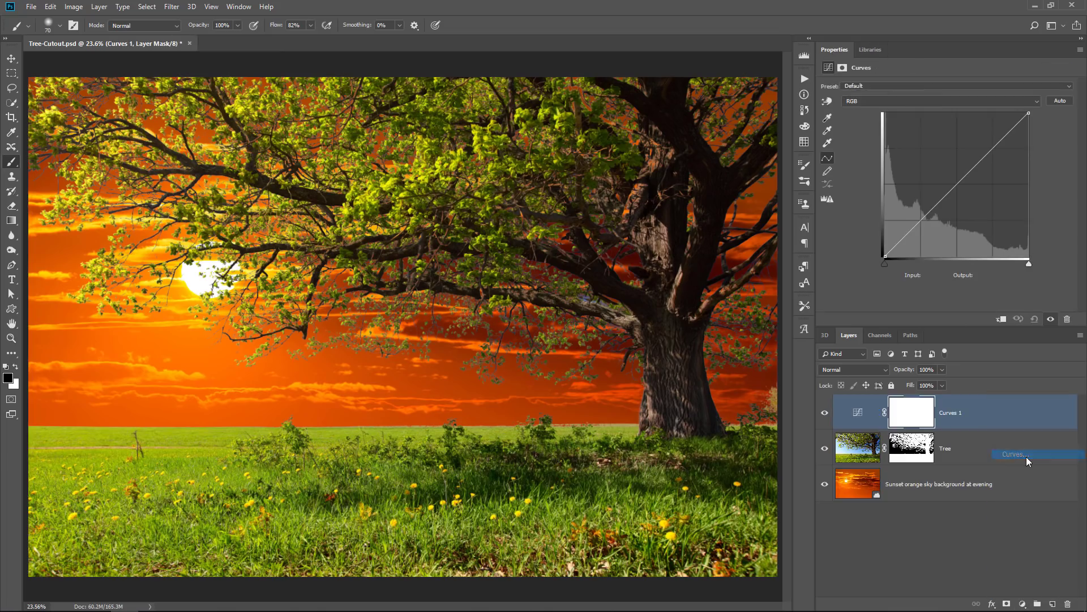
pyautogui.click(1001, 321)
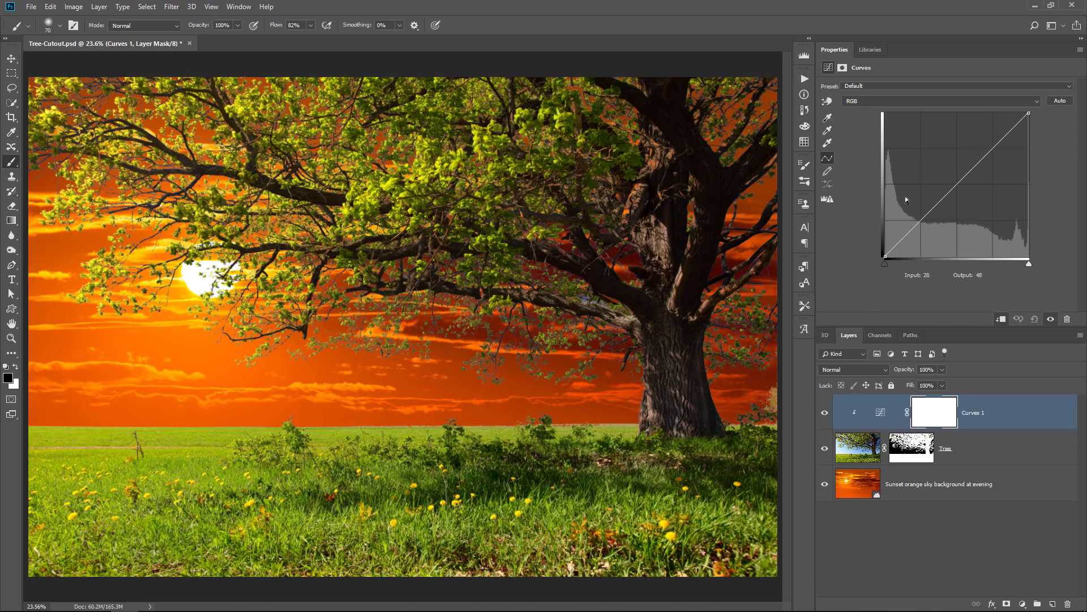
# Lower the RGB curve's highlights to output 66 and raise the Red curve's midtones for warmth
pyautogui.moveTo(912, 236); pyautogui.dragTo(945, 255)
pyautogui.moveTo(1028, 114); pyautogui.dragTo(1032, 133)
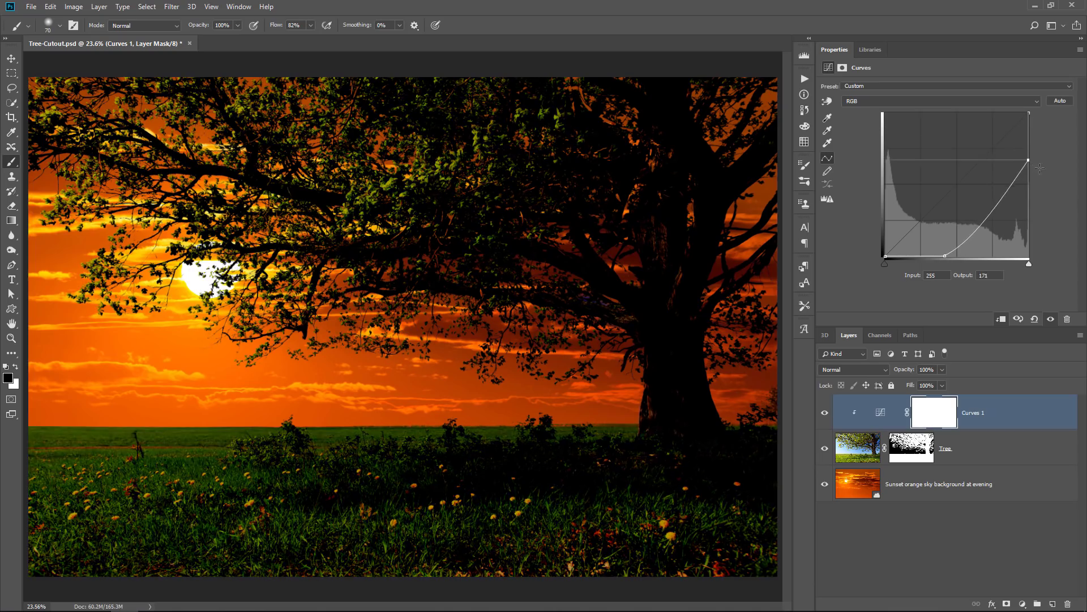
pyautogui.moveTo(1040, 169); pyautogui.dragTo(1039, 220)
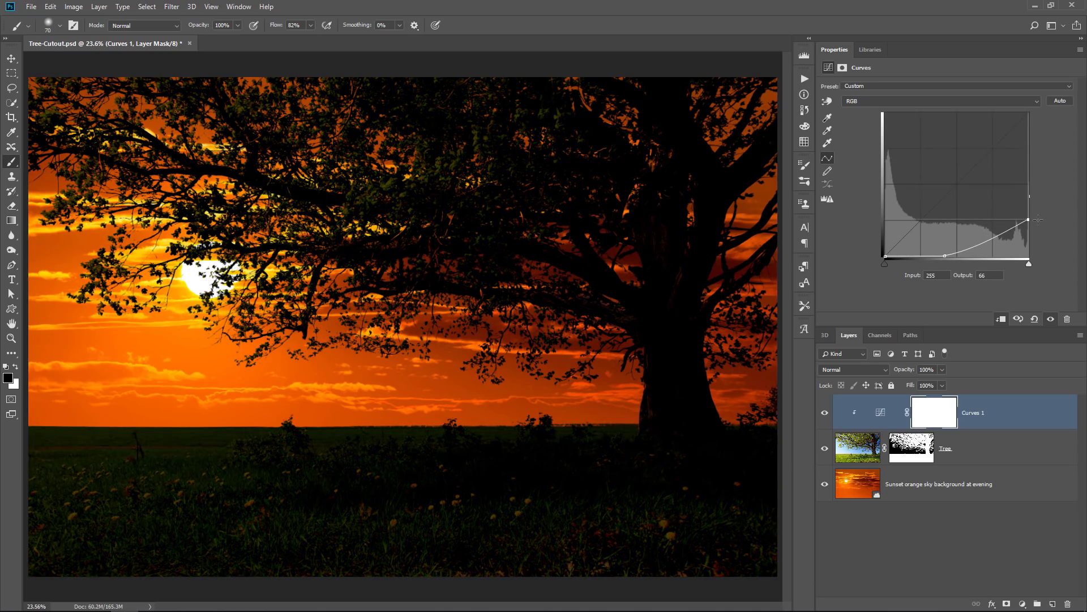
pyautogui.click(915, 104)
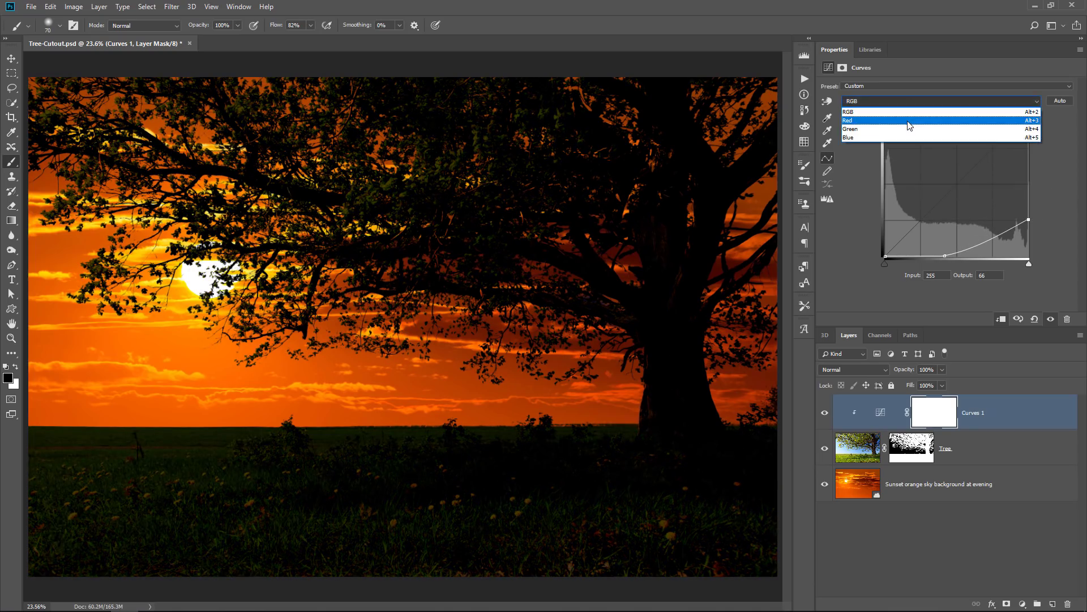
pyautogui.click(910, 116)
pyautogui.moveTo(953, 186); pyautogui.dragTo(940, 172)
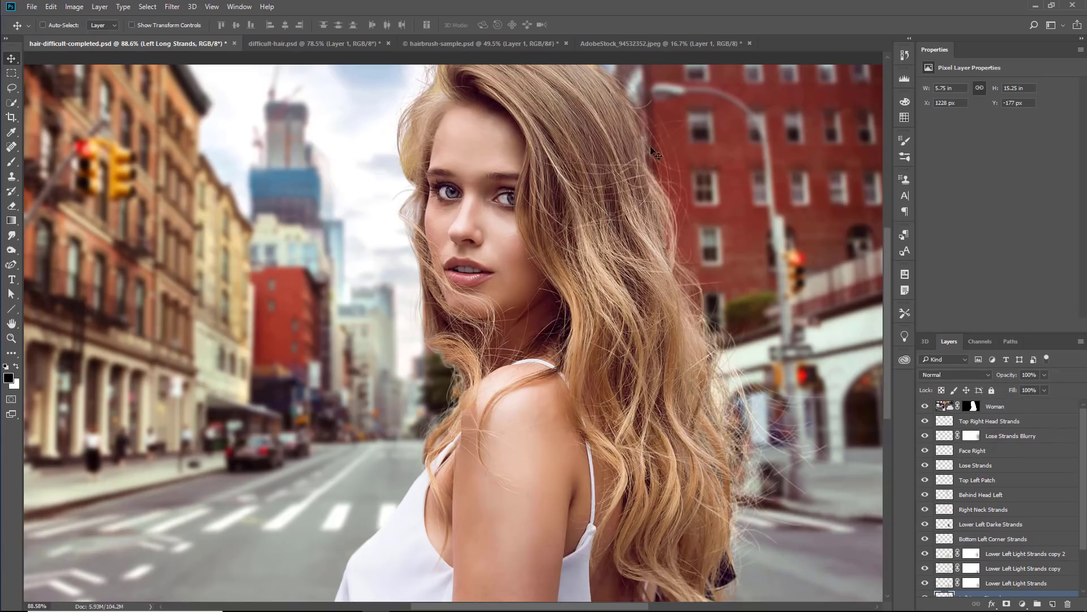
# Disable the Woman layer's mask in hair-difficult-completed.psd to show her original background
pyautogui.keyDown('shift'); pyautogui.click(971, 406); pyautogui.keyUp('shift')
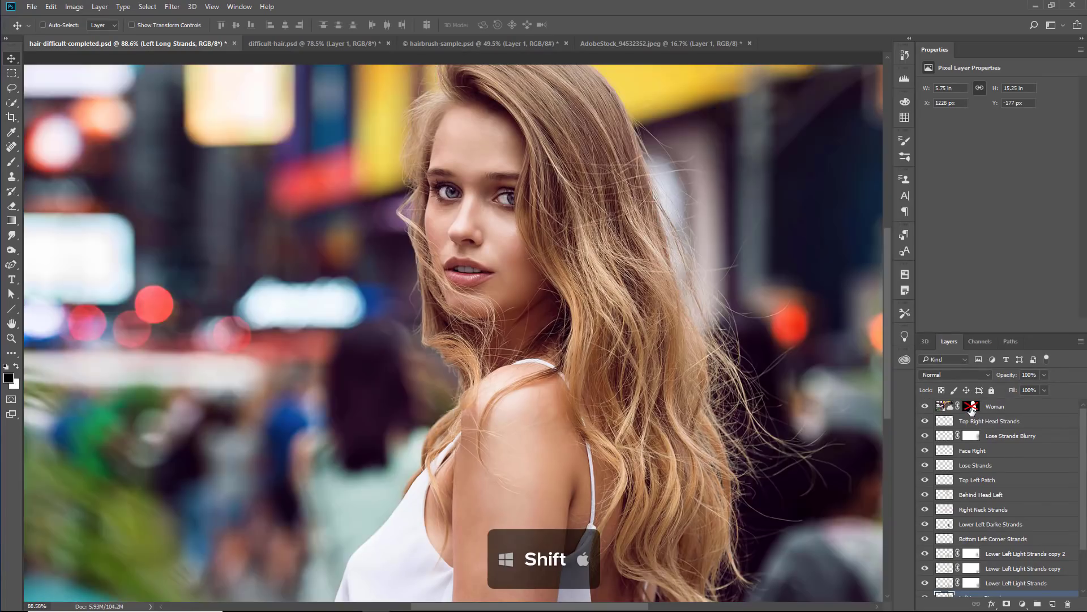